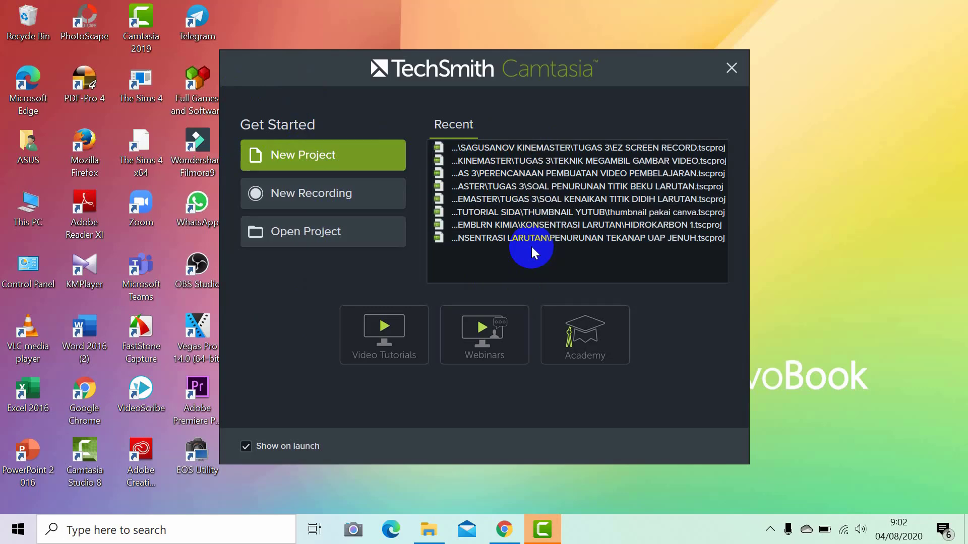
Step: Create a new project
{"action": "left_click", "coordinate": [368, 154]}
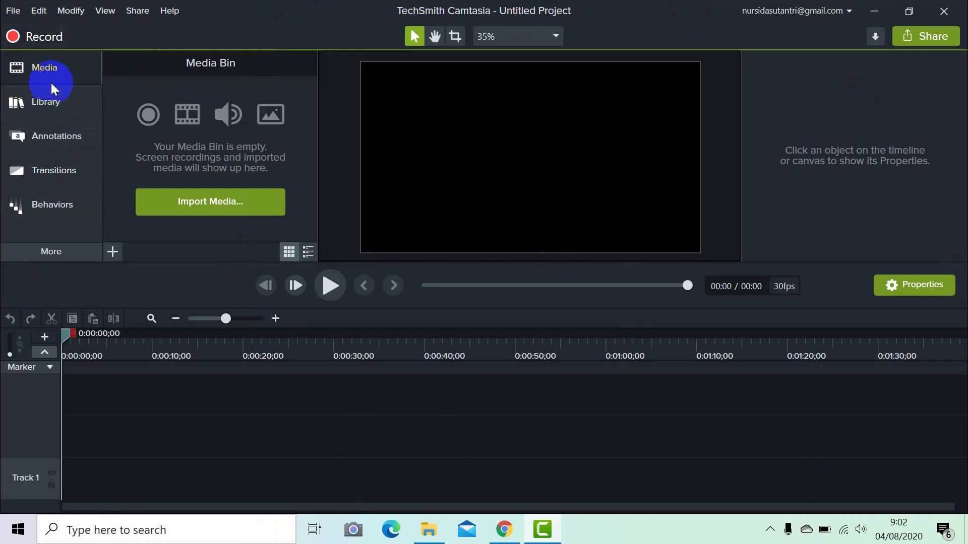
Step: Examine the available project file, editing, modification, sharing and help commands
{"action": "left_click", "coordinate": [11, 16]}
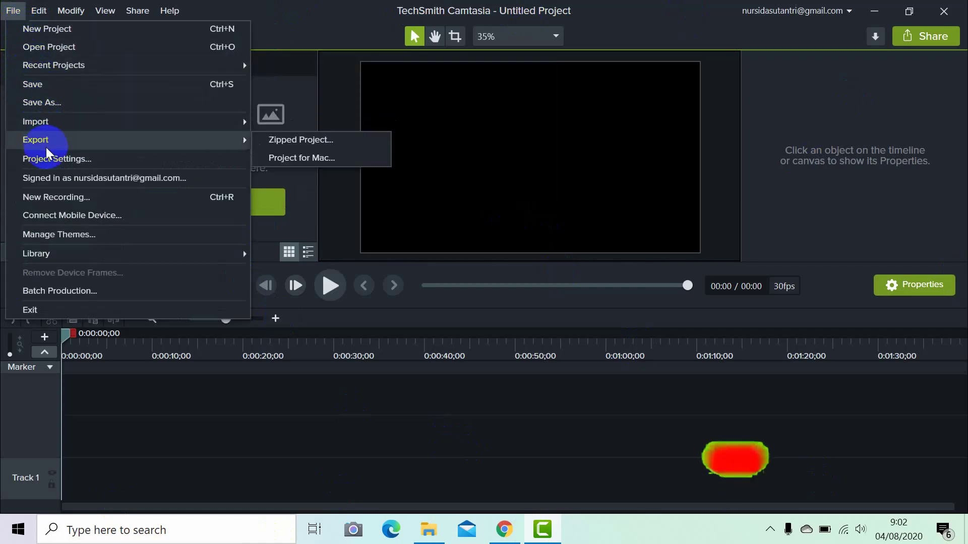
{"action": "left_click", "coordinate": [13, 11]}
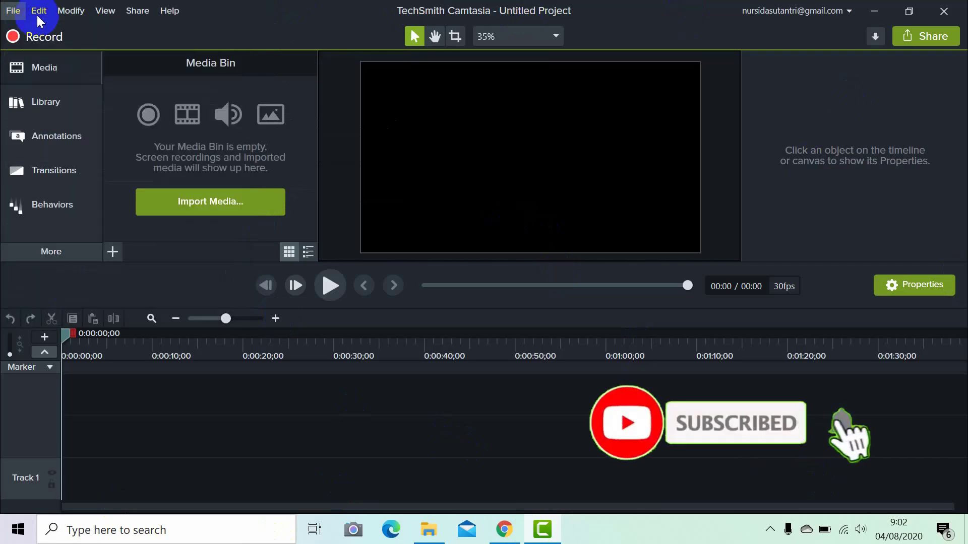
{"action": "left_click", "coordinate": [39, 12]}
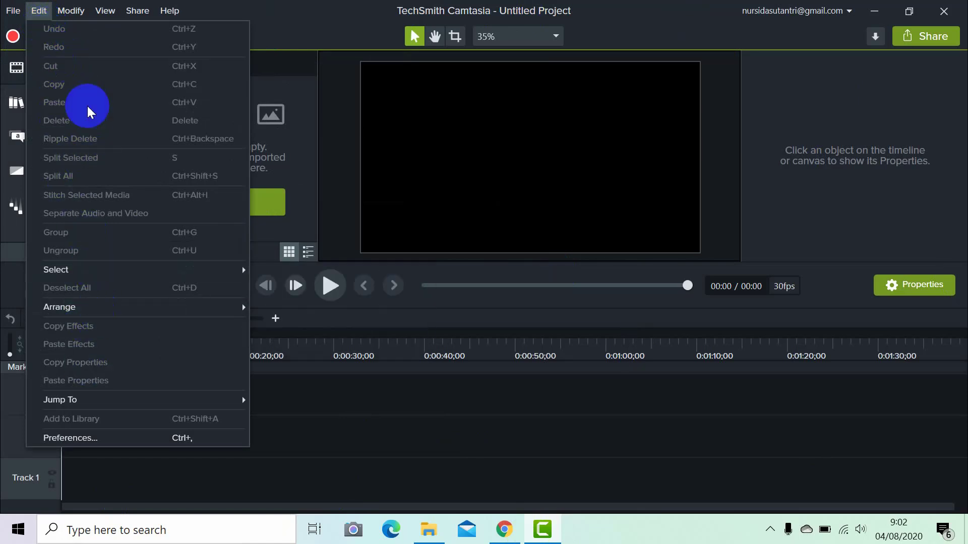
{"action": "left_click", "coordinate": [39, 10]}
{"action": "left_click", "coordinate": [69, 13]}
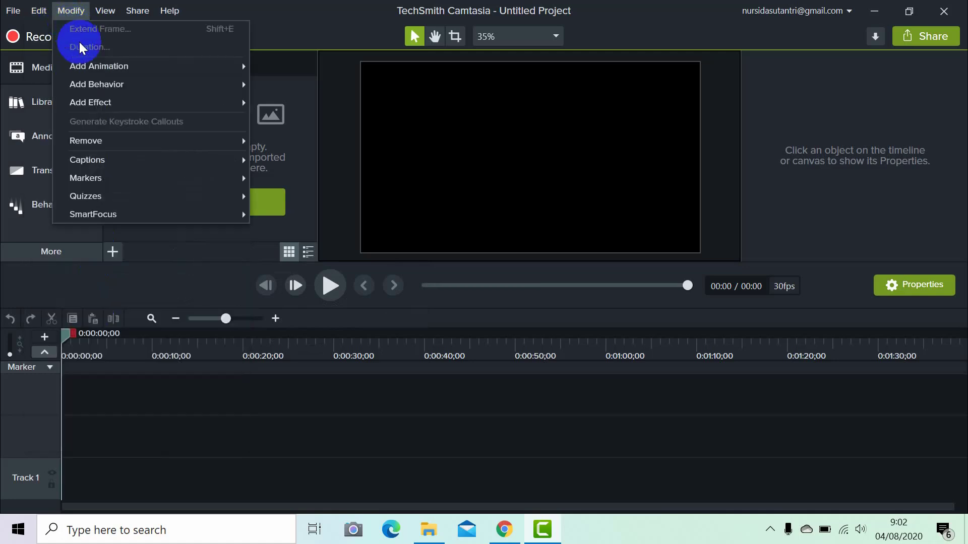
{"action": "mouse_move", "coordinate": [88, 69]}
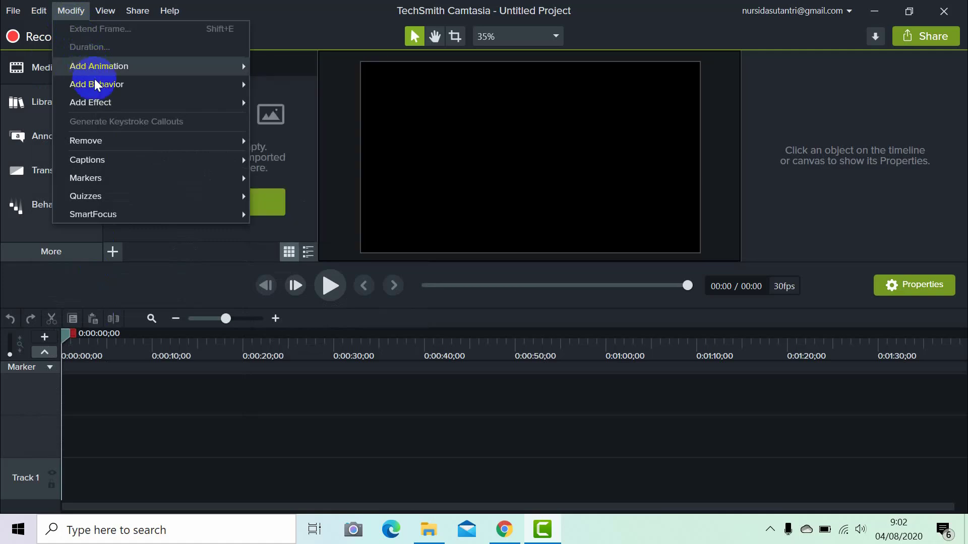
{"action": "mouse_move", "coordinate": [98, 90]}
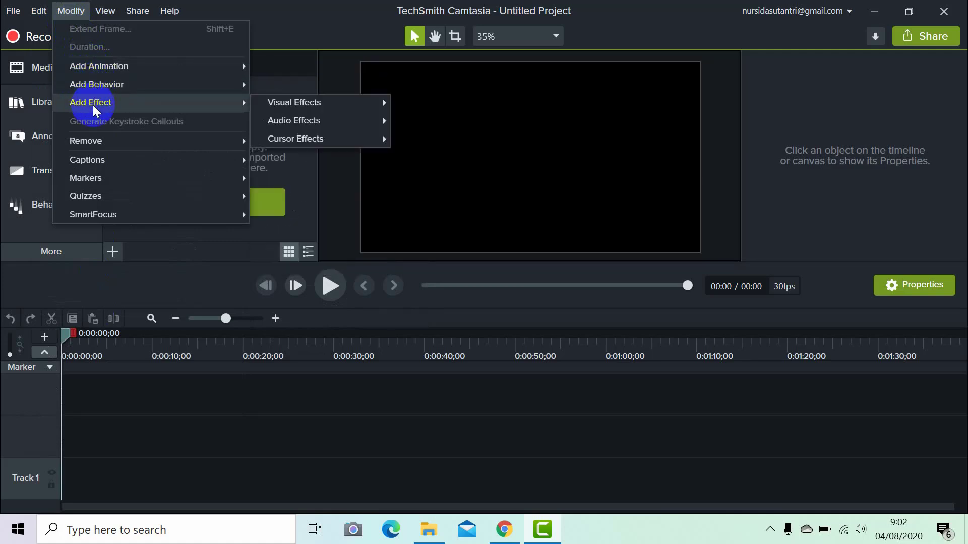
{"action": "left_click", "coordinate": [98, 11]}
{"action": "left_click", "coordinate": [98, 11]}
{"action": "left_click", "coordinate": [136, 12]}
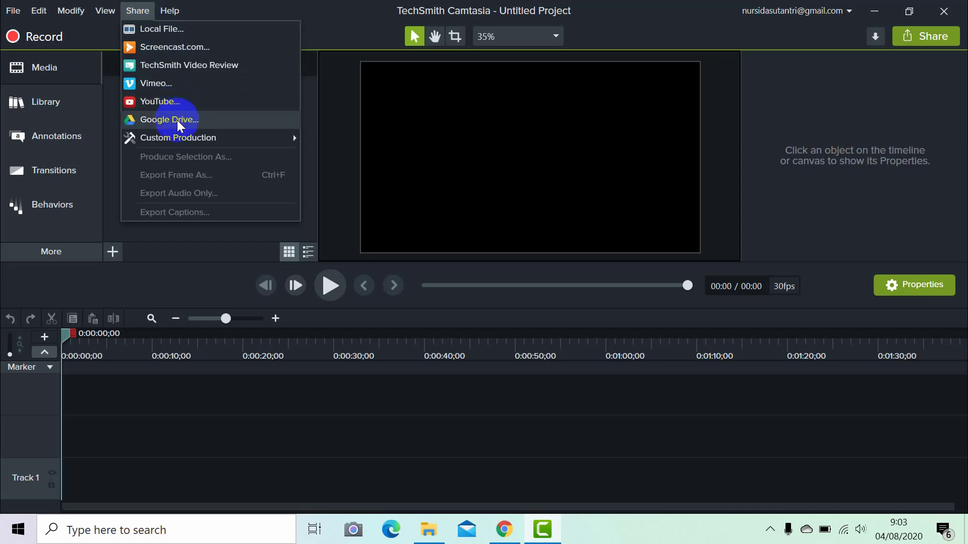
{"action": "mouse_move", "coordinate": [190, 140]}
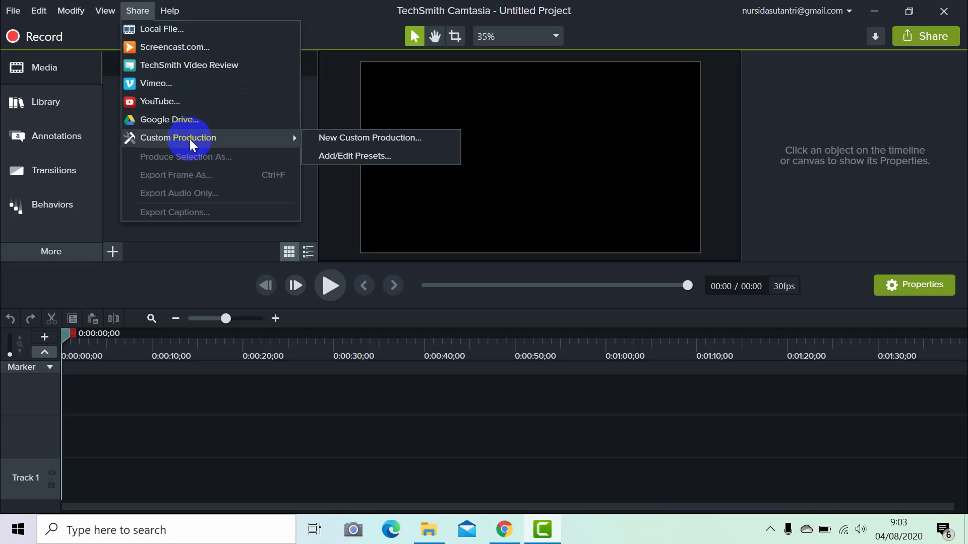
{"action": "left_click", "coordinate": [175, 17]}
{"action": "left_click", "coordinate": [175, 17]}
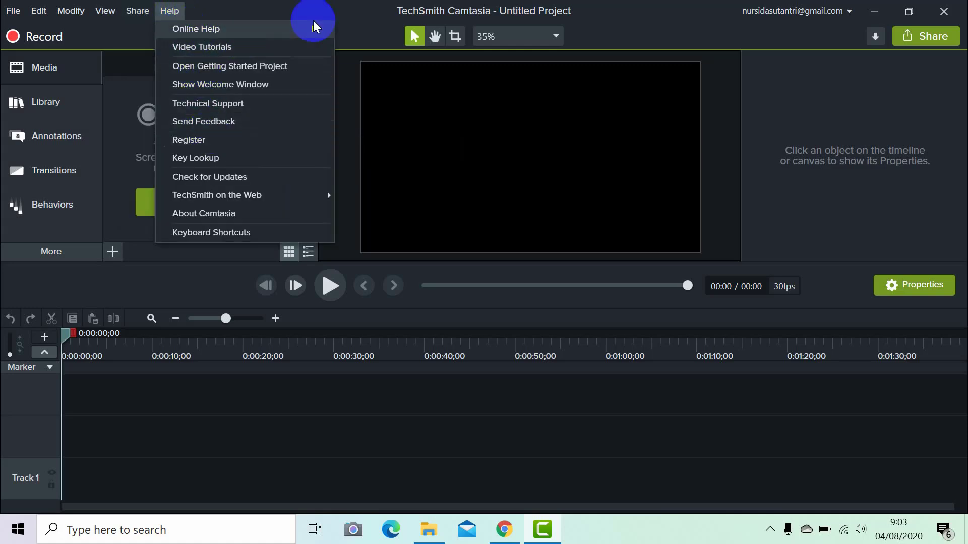
{"action": "left_click", "coordinate": [351, 21]}
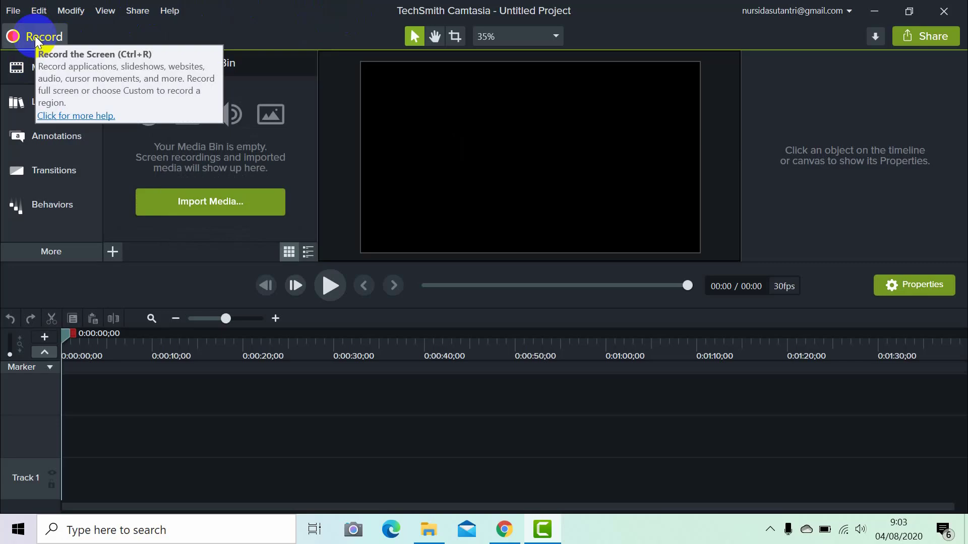
Step: Open the screen recorder and set the recording area to 1080p HD (1920x1080)
{"action": "left_click", "coordinate": [35, 35]}
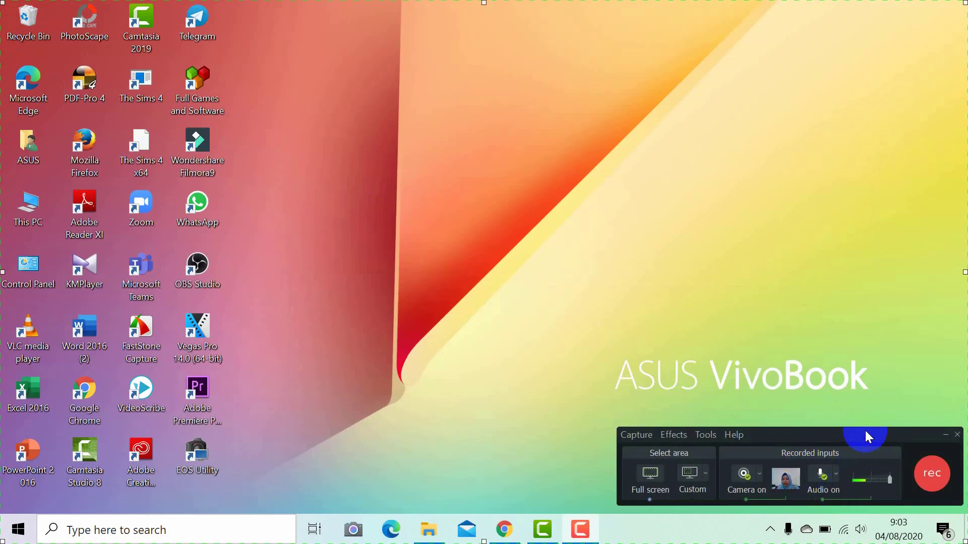
{"action": "left_click_drag", "start_coordinate": [865, 431], "coordinate": [686, 126]}
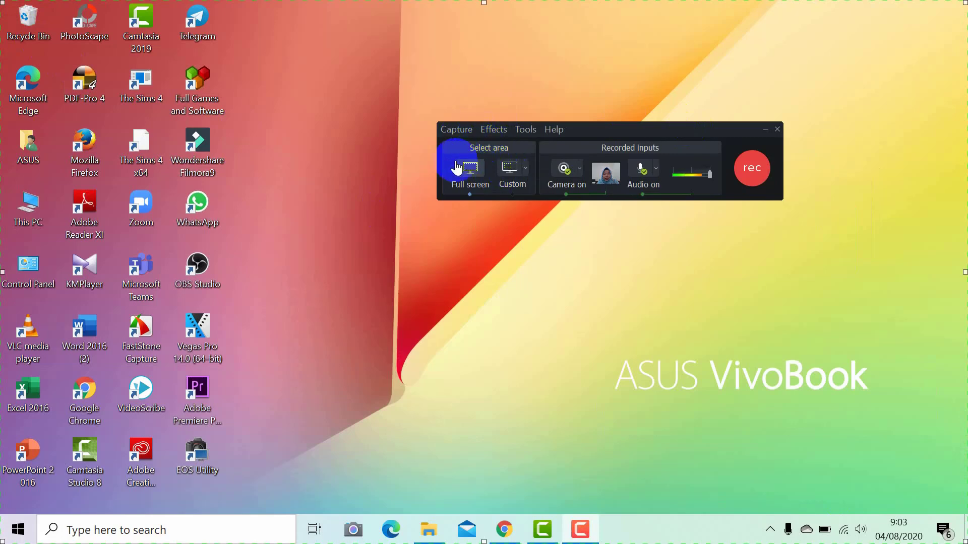
{"action": "left_click", "coordinate": [528, 170]}
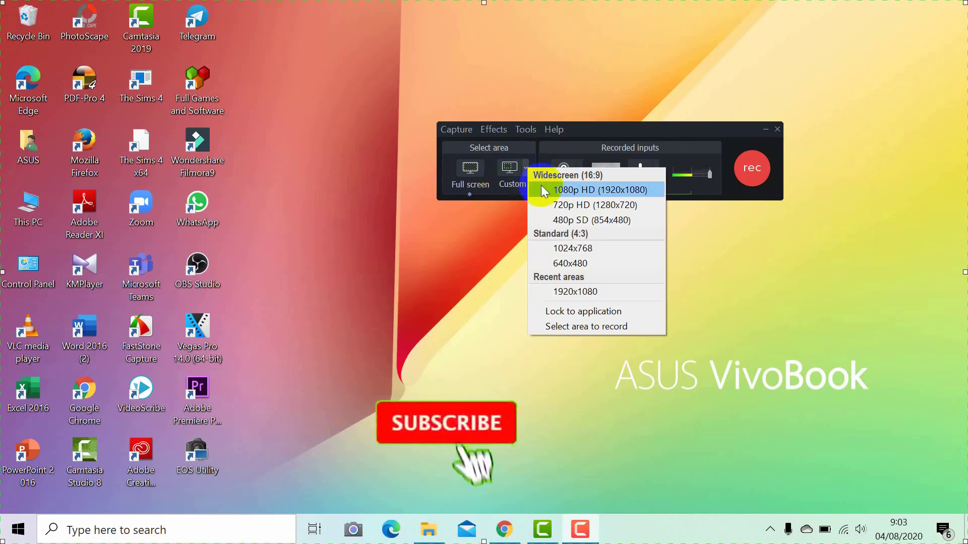
{"action": "left_click", "coordinate": [568, 191]}
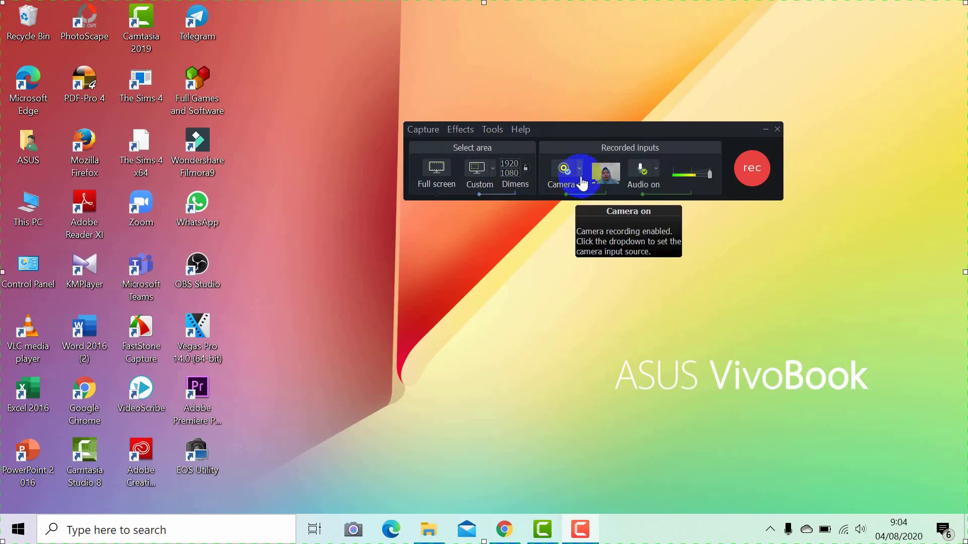
Step: Turn the recorder's camera input off and back on
{"action": "mouse_move", "coordinate": [605, 181]}
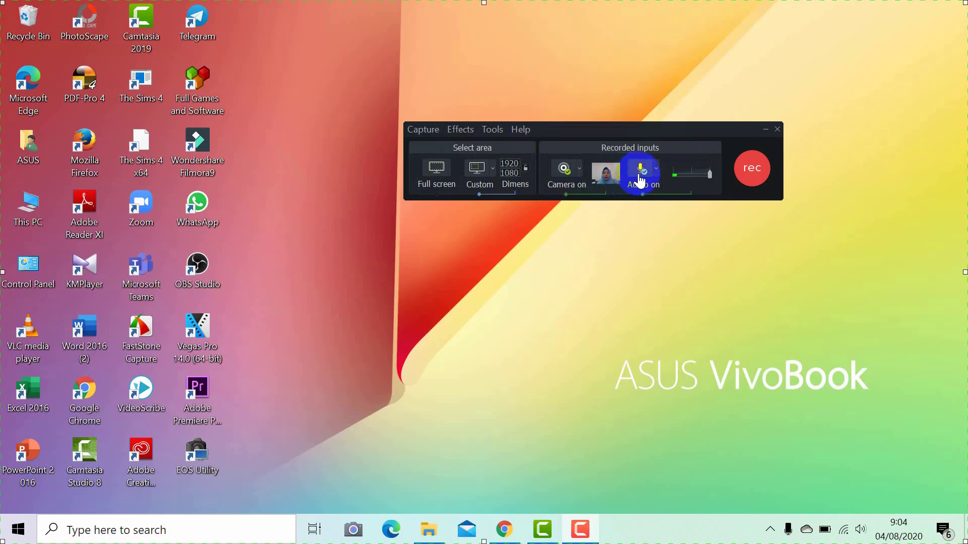
{"action": "left_click", "coordinate": [573, 175]}
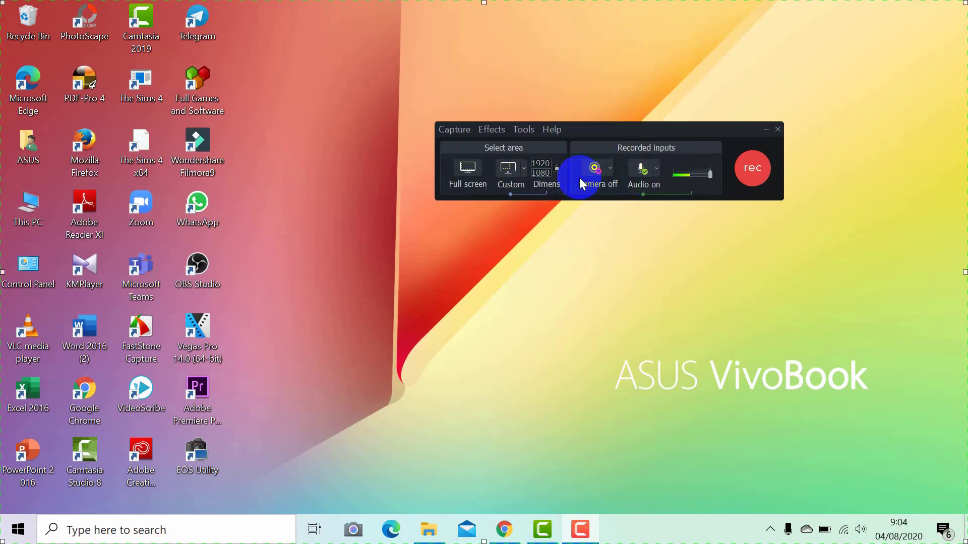
{"action": "left_click", "coordinate": [595, 171]}
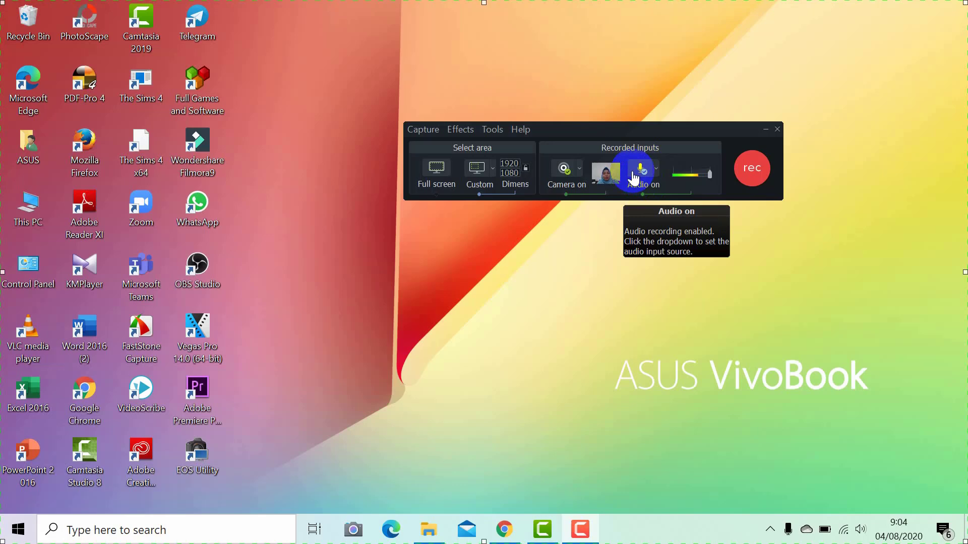
Step: Close the screen recorder and return to the Media Bin of the untitled Camtasia project
{"action": "left_click", "coordinate": [777, 130]}
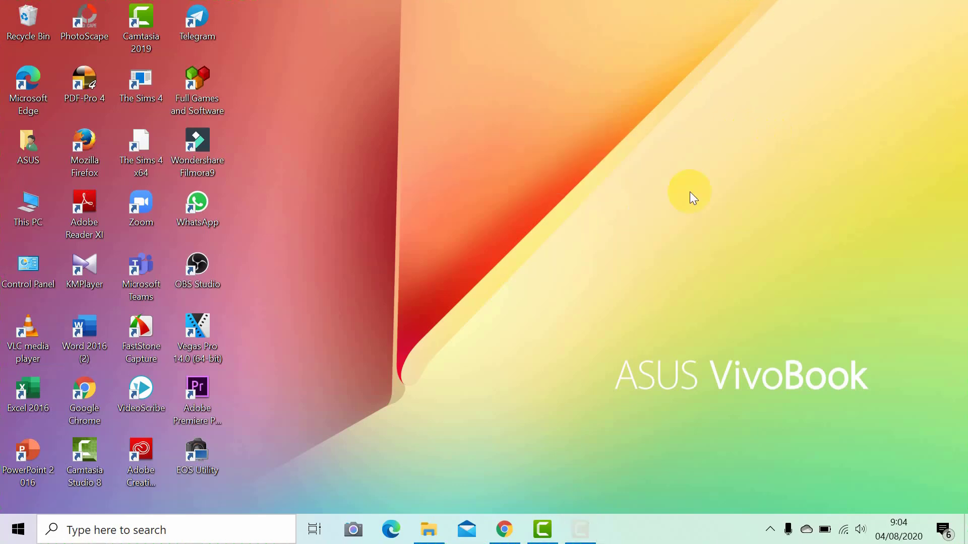
{"action": "left_click", "coordinate": [543, 530]}
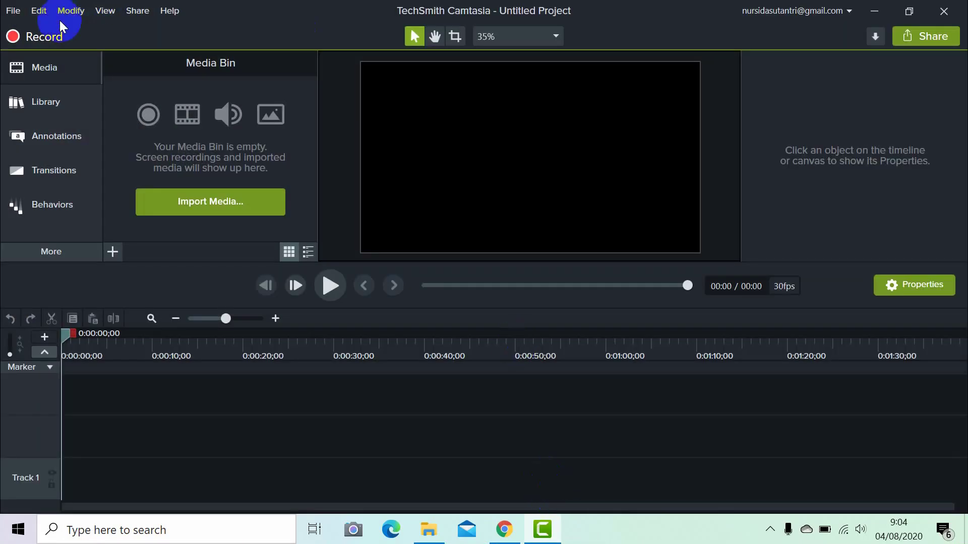
{"action": "left_click", "coordinate": [44, 65]}
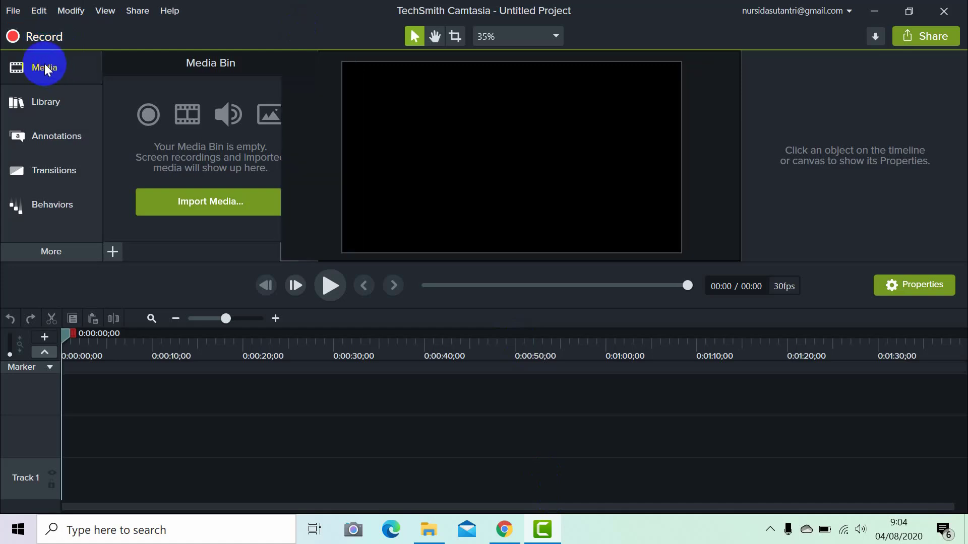
{"action": "left_click", "coordinate": [45, 67]}
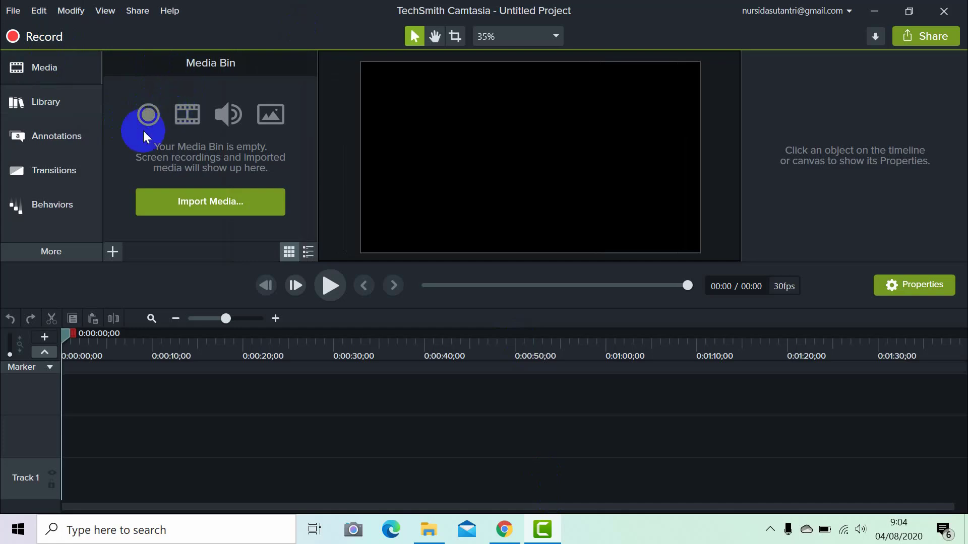
Step: Import the image BG 4 into the Media Bin from the GAMBAR UPLOAD folder under AGKI, UNTUK RABU 5 AGUSTUS on drive D
{"action": "left_click", "coordinate": [196, 201]}
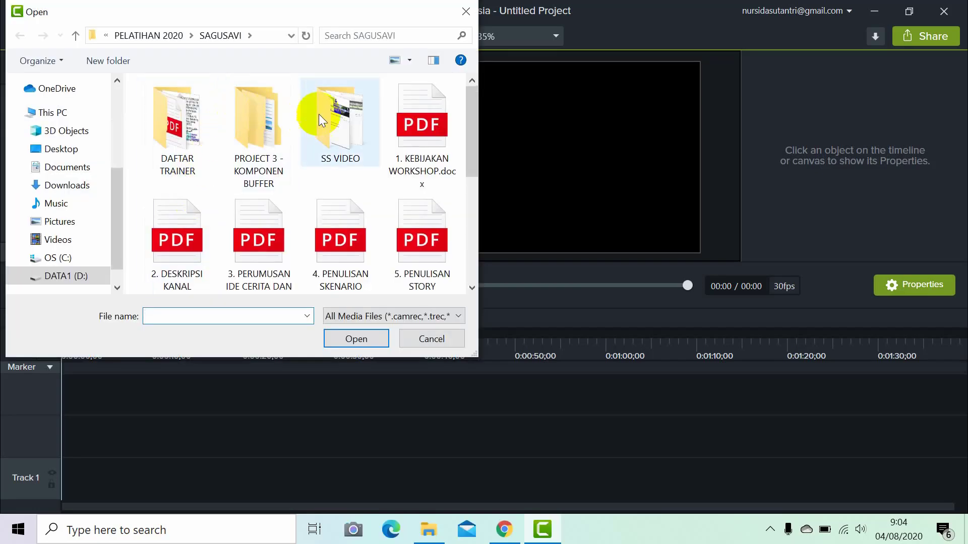
{"action": "left_click", "coordinate": [88, 278]}
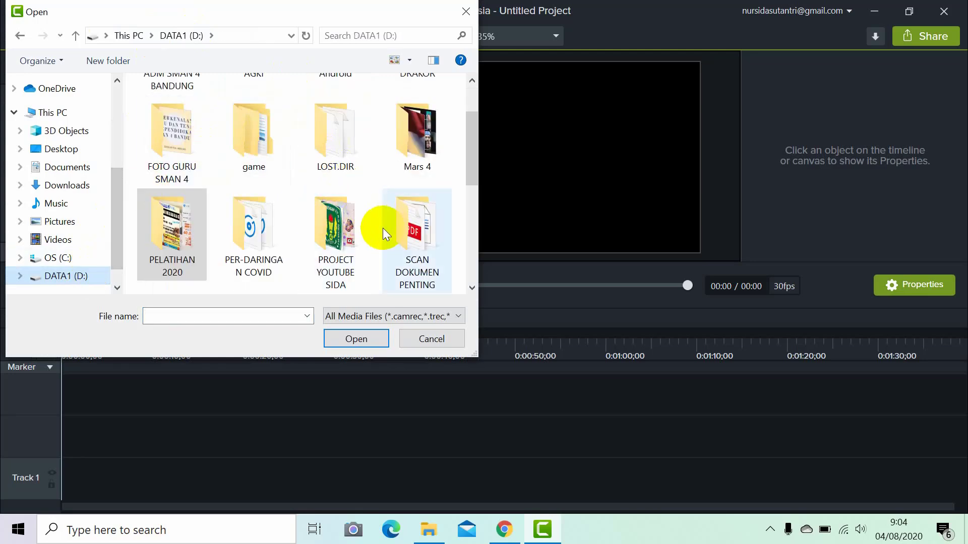
{"action": "scroll", "coordinate": [261, 139], "scroll_direction": "up", "scroll_amount": 2}
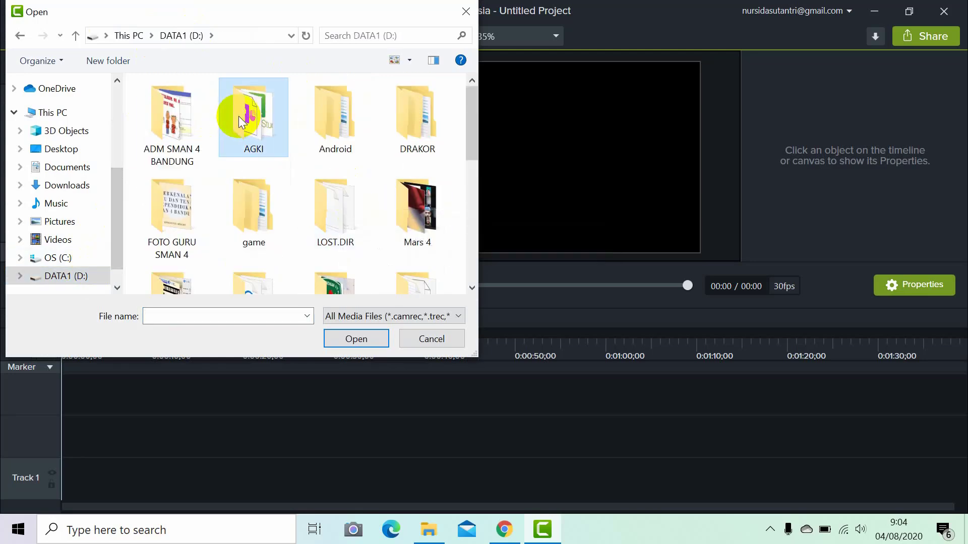
{"action": "double_click", "coordinate": [242, 116]}
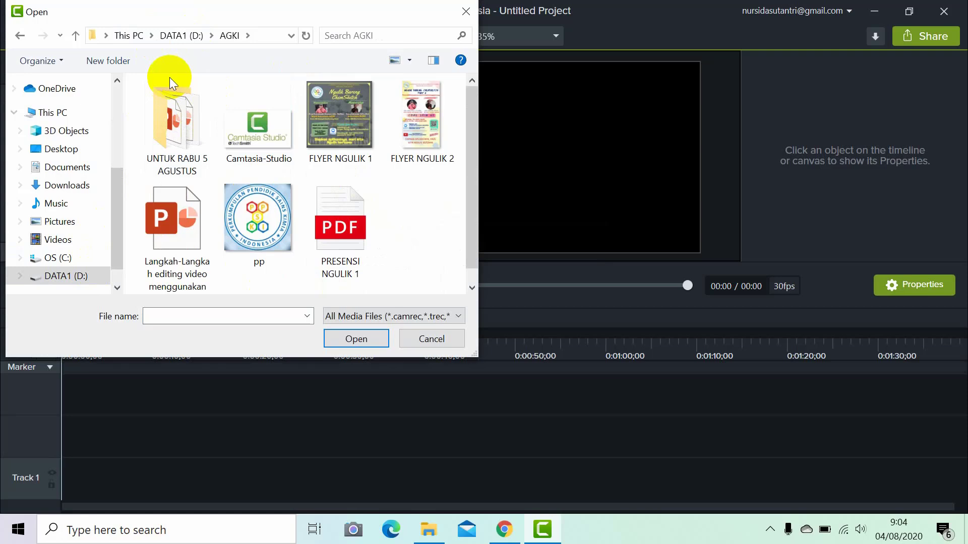
{"action": "double_click", "coordinate": [184, 116]}
{"action": "double_click", "coordinate": [183, 107]}
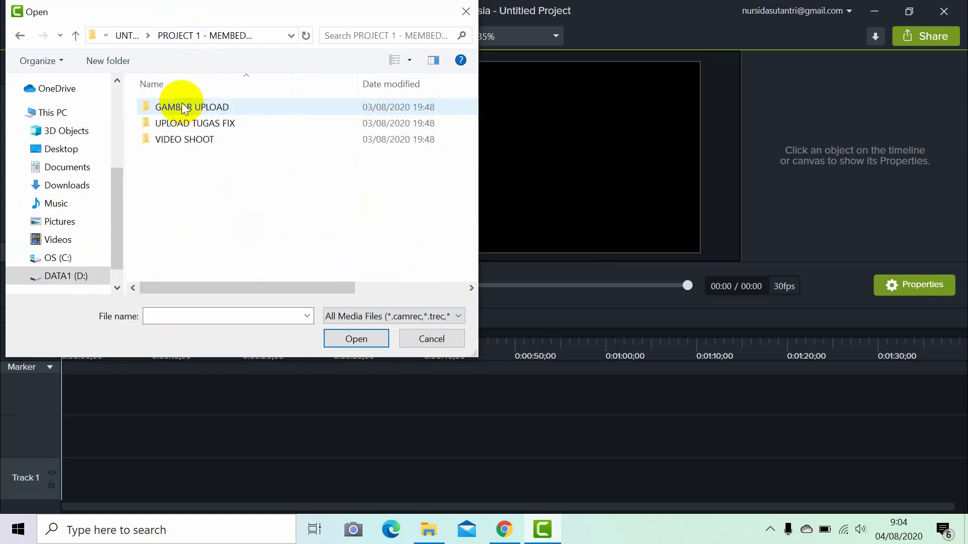
{"action": "left_click", "coordinate": [212, 107]}
{"action": "double_click", "coordinate": [212, 106]}
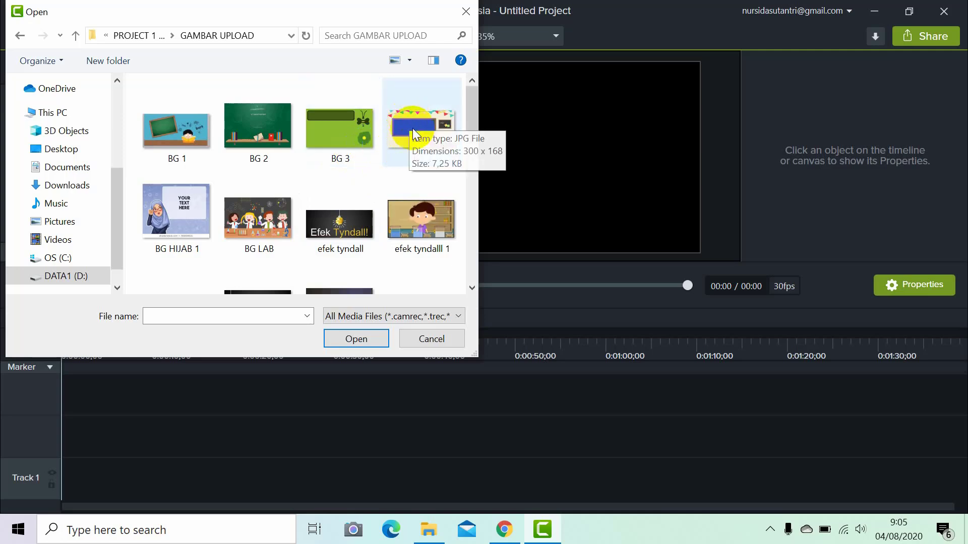
{"action": "key", "text": "Escape"}
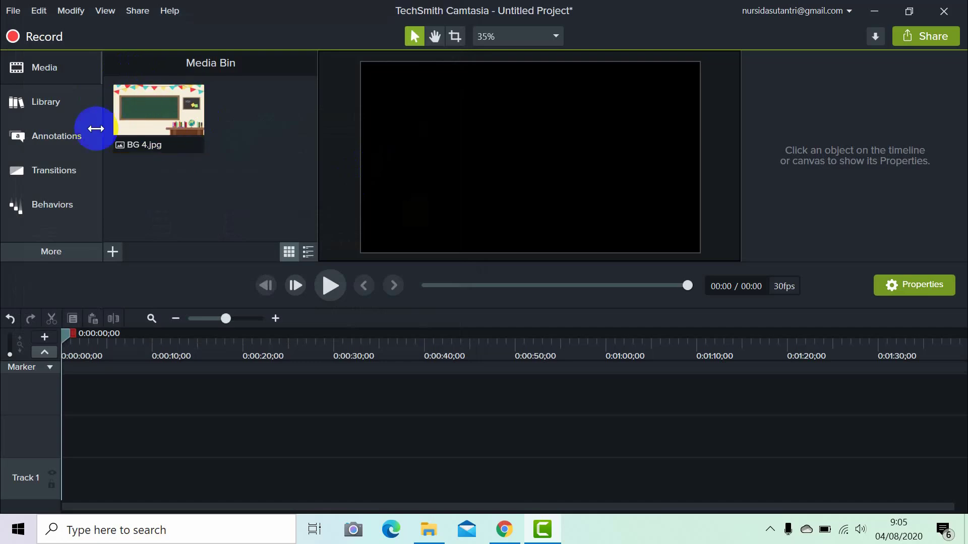
Step: Import the video scene 1 from the VIDEO SHOOT folder into the Media Bin
{"action": "left_click", "coordinate": [113, 252]}
{"action": "left_click", "coordinate": [144, 203]}
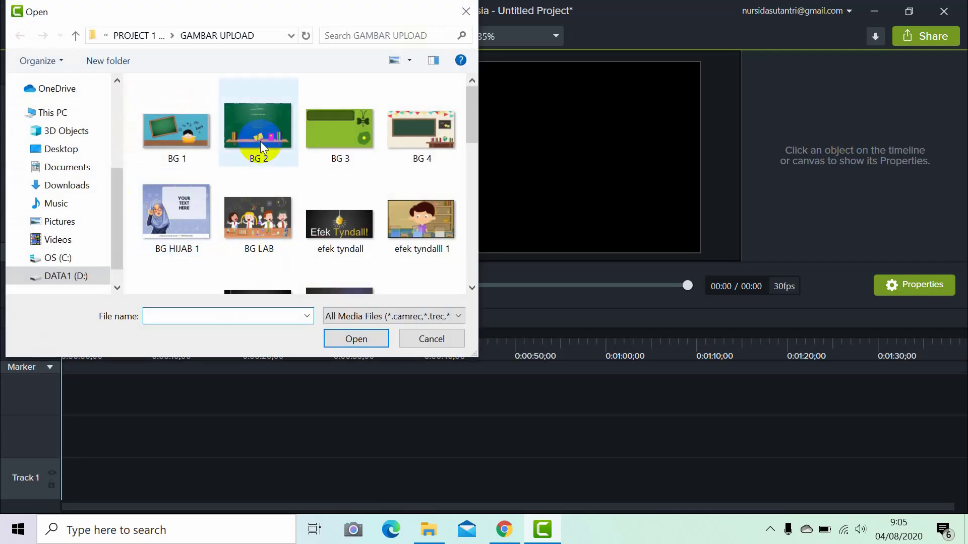
{"action": "left_click", "coordinate": [134, 36]}
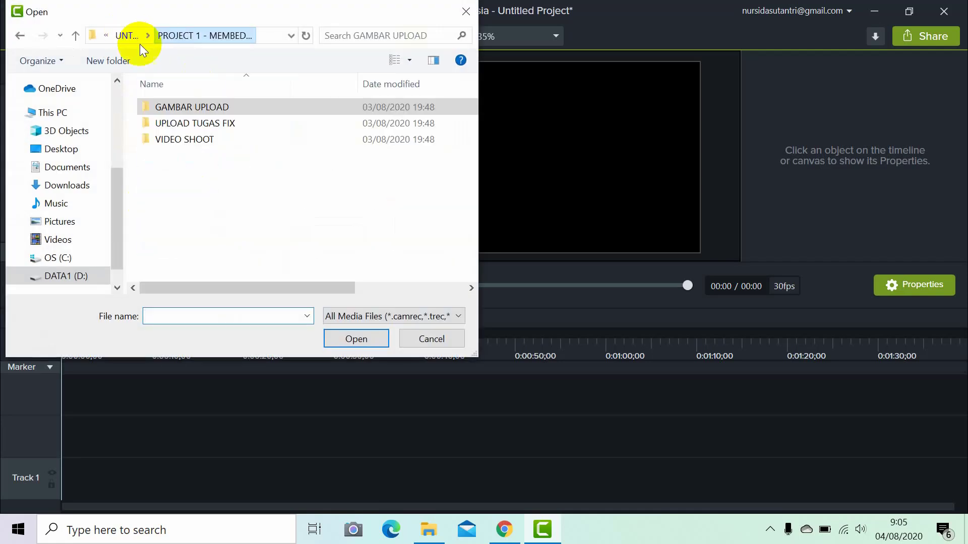
{"action": "double_click", "coordinate": [196, 140]}
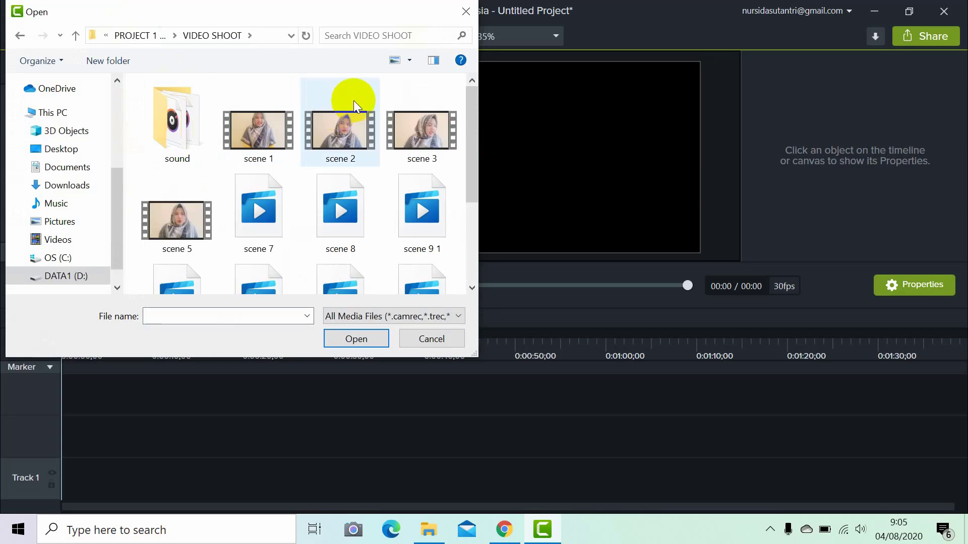
{"action": "left_click_drag", "start_coordinate": [474, 131], "coordinate": [488, 214]}
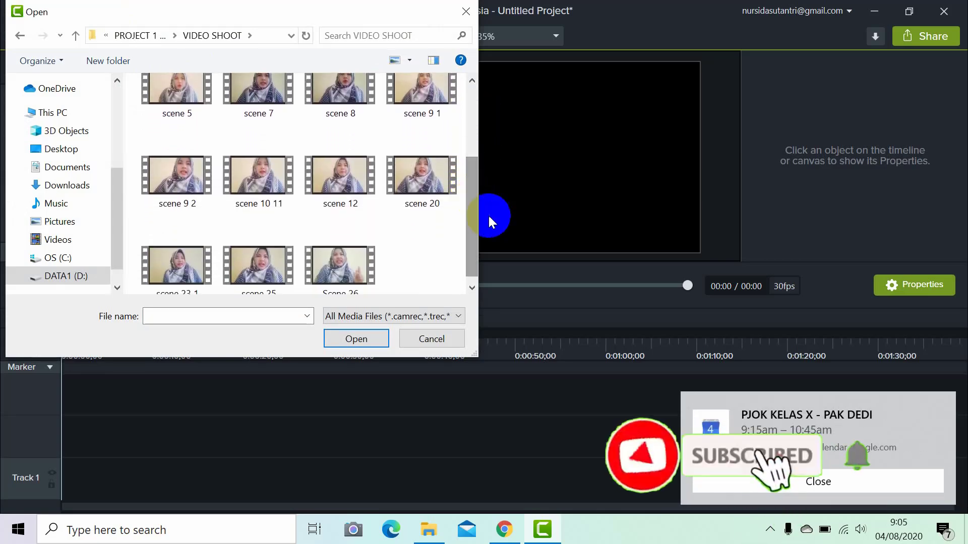
{"action": "left_click", "coordinate": [822, 484]}
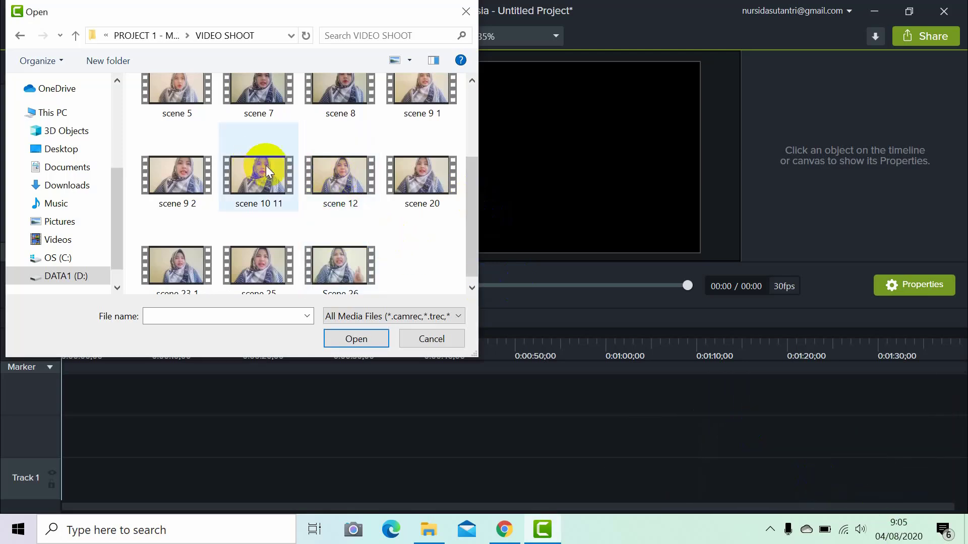
{"action": "scroll", "coordinate": [259, 161], "scroll_direction": "up", "scroll_amount": 3}
{"action": "double_click", "coordinate": [259, 132]}
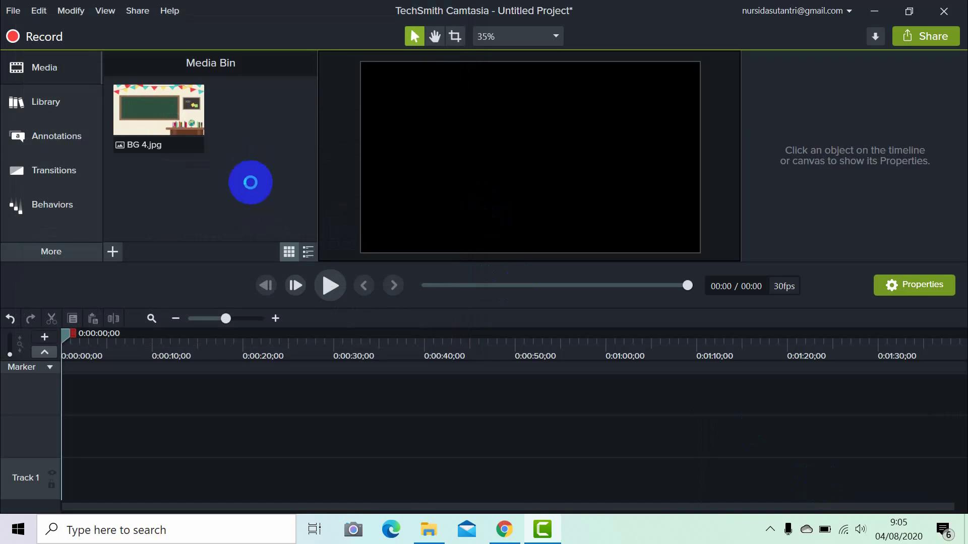
Step: Import the audio file scene 19 from the sound folder inside VIDEO SHOOT into the Media Bin
{"action": "left_click", "coordinate": [113, 250]}
{"action": "left_click", "coordinate": [132, 206]}
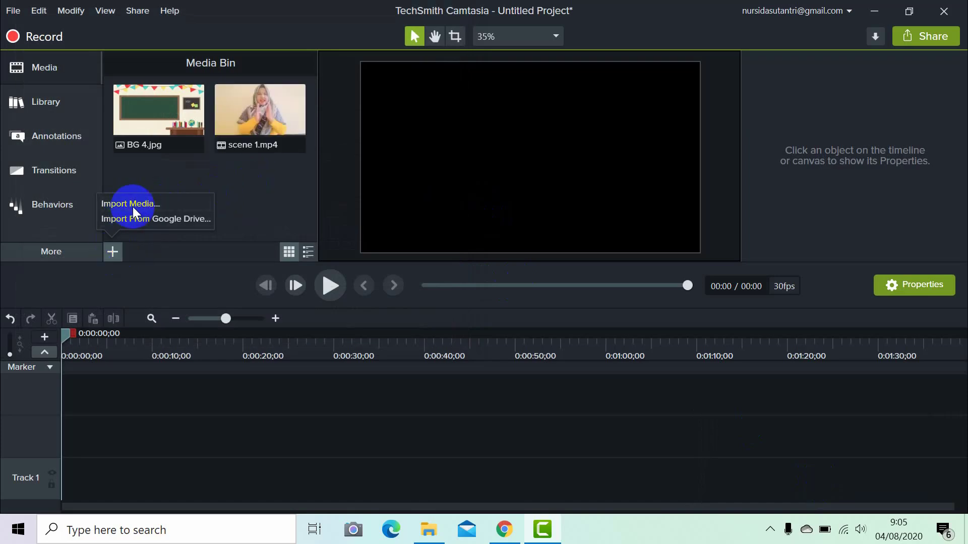
{"action": "left_click", "coordinate": [184, 114]}
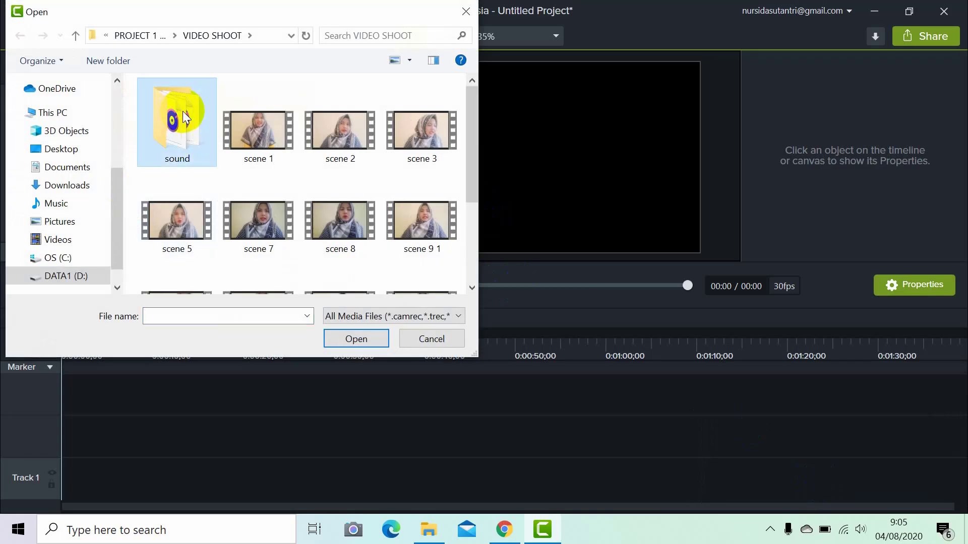
{"action": "double_click", "coordinate": [184, 115]}
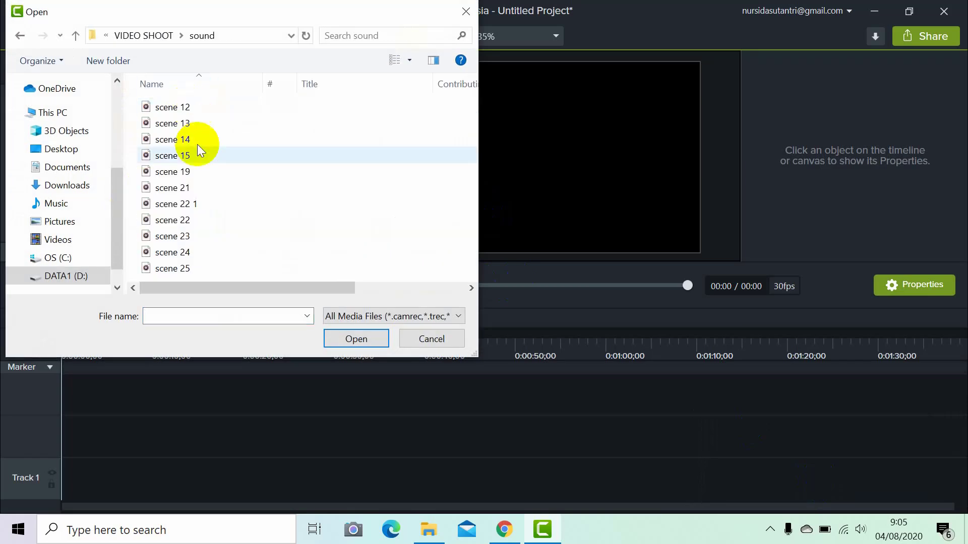
{"action": "double_click", "coordinate": [182, 171]}
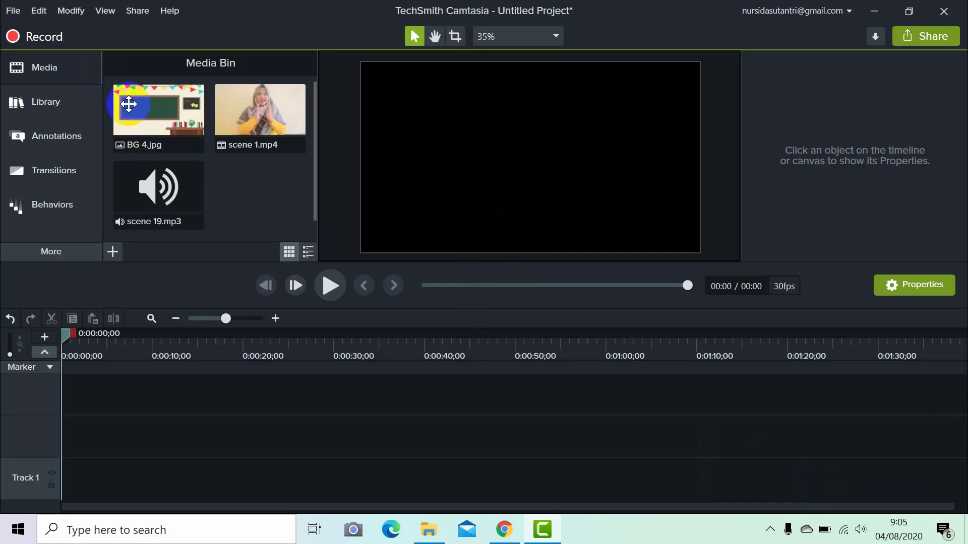
Step: Import all the audio files in the sound folder, scene 12 through scene 25, into the Media Bin at once
{"action": "left_click", "coordinate": [115, 250]}
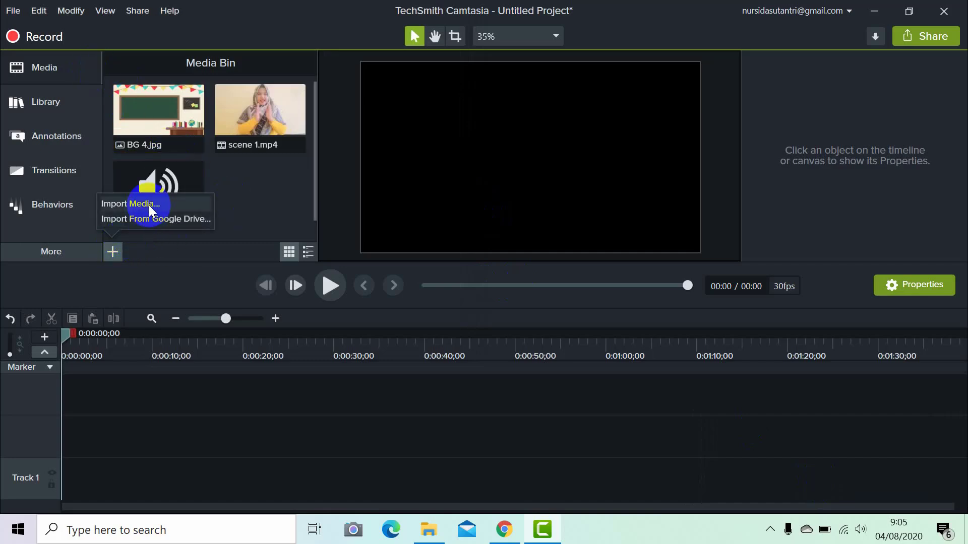
{"action": "left_click", "coordinate": [149, 205]}
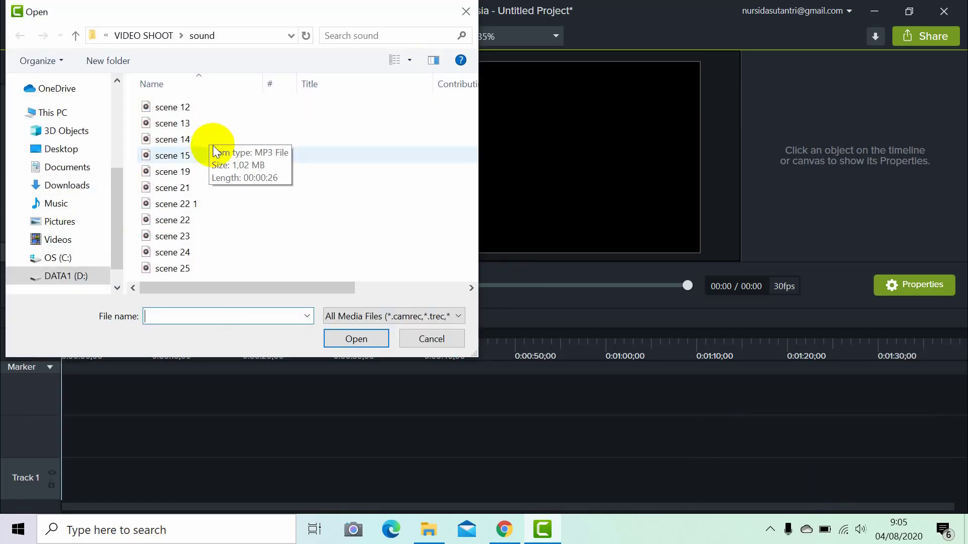
{"action": "left_click", "coordinate": [190, 156]}
{"action": "key", "text": "ctrl+a"}
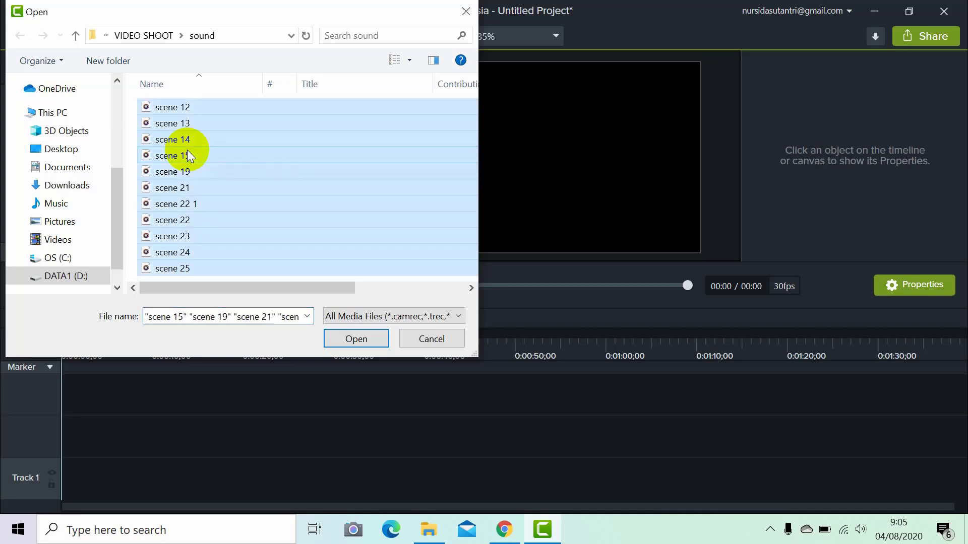
{"action": "left_click", "coordinate": [367, 338]}
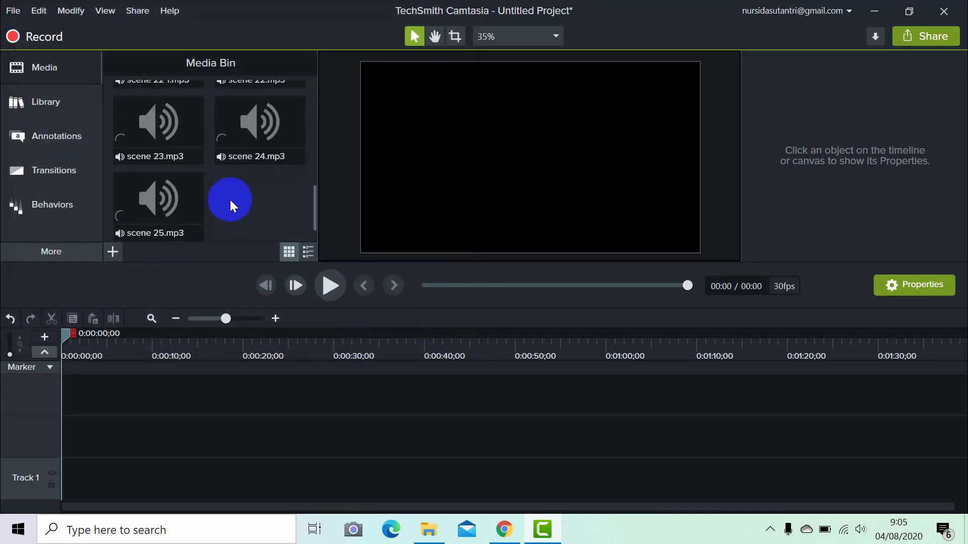
Step: Import the music file bensound-inspire into the Media Bin from 3. SOUND MUSIC under PELATIHAN 2020, PROJECT RUANG BELAJAR on drive D
{"action": "left_click", "coordinate": [115, 252]}
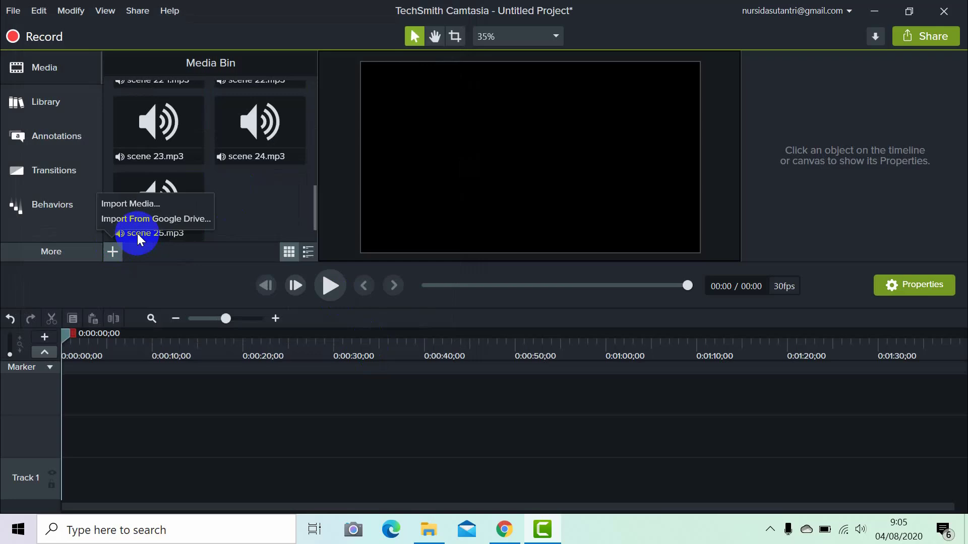
{"action": "left_click", "coordinate": [153, 203]}
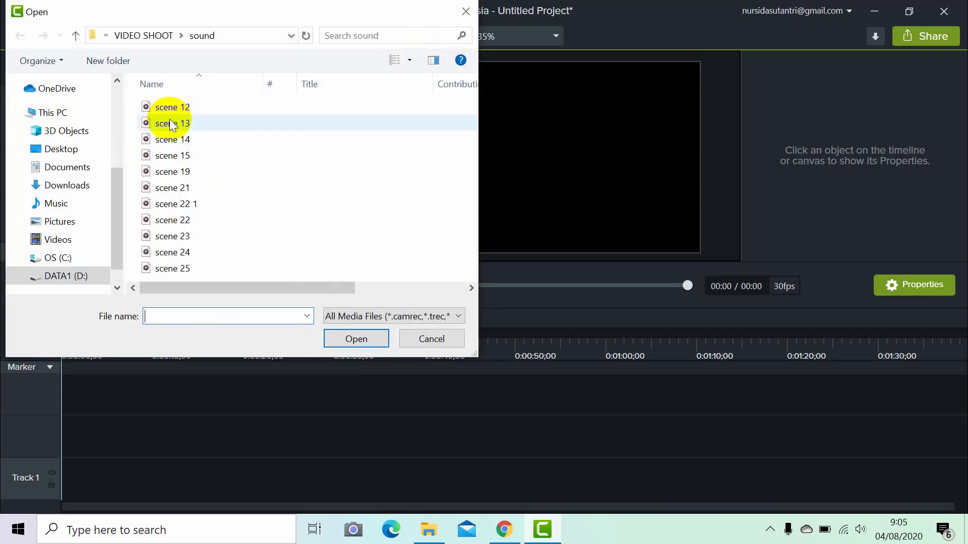
{"action": "left_click", "coordinate": [134, 35]}
{"action": "left_click", "coordinate": [135, 36]}
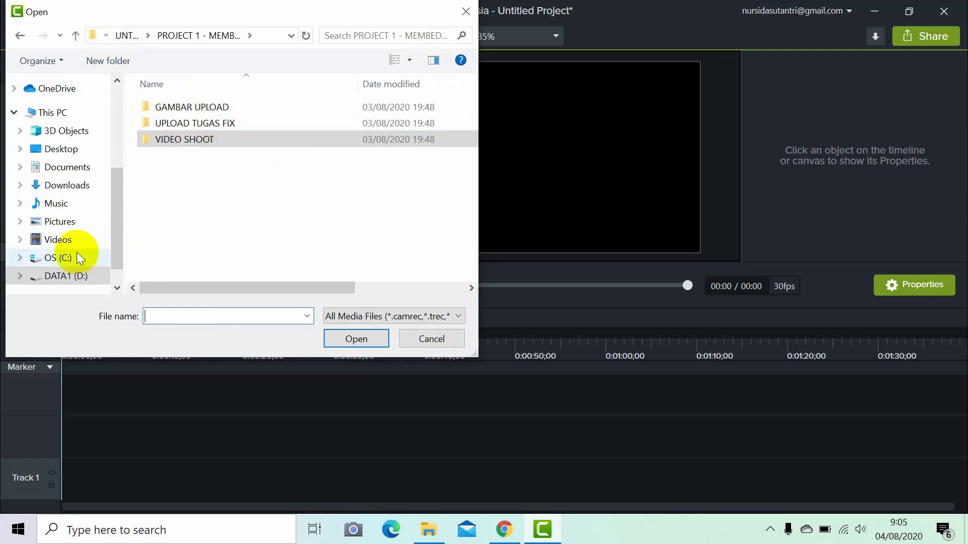
{"action": "left_click", "coordinate": [57, 112]}
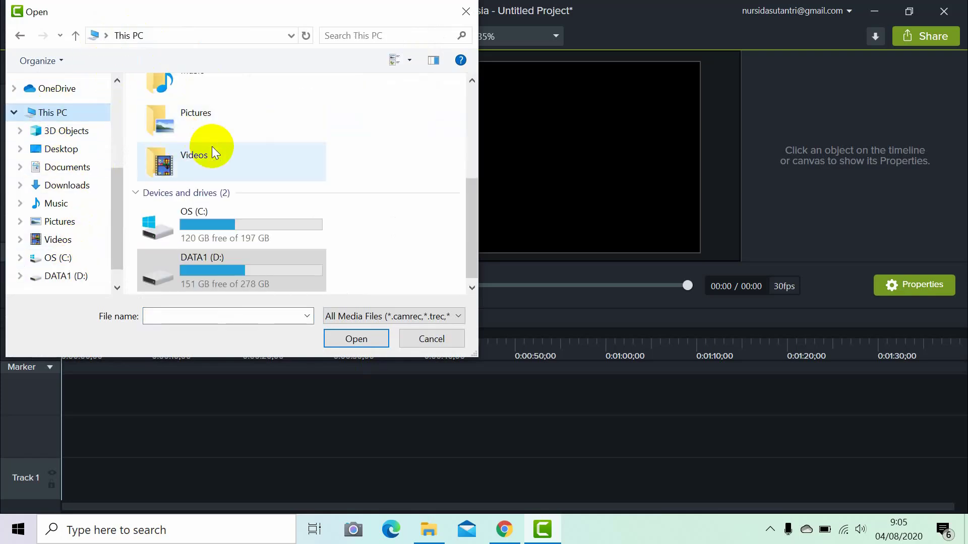
{"action": "double_click", "coordinate": [257, 270]}
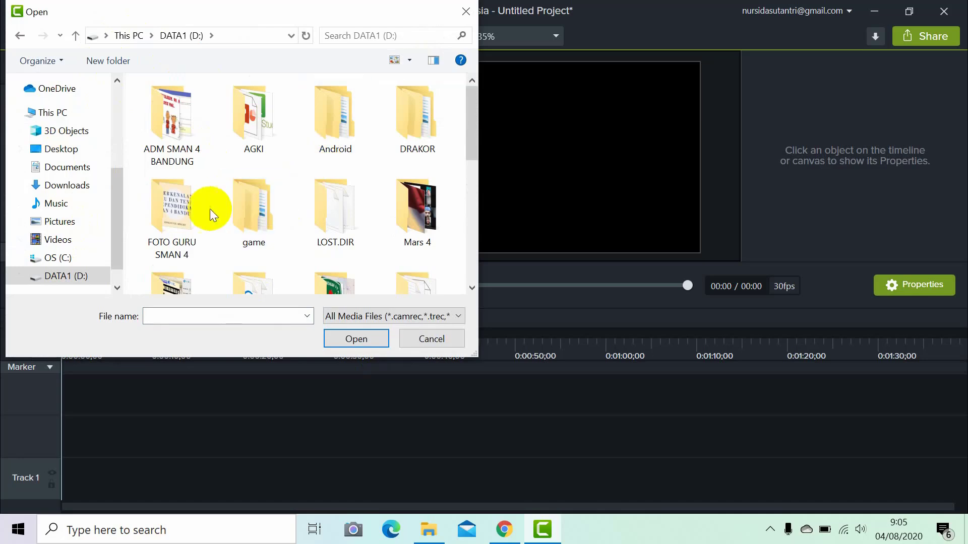
{"action": "scroll", "coordinate": [248, 211], "scroll_direction": "down", "scroll_amount": 3}
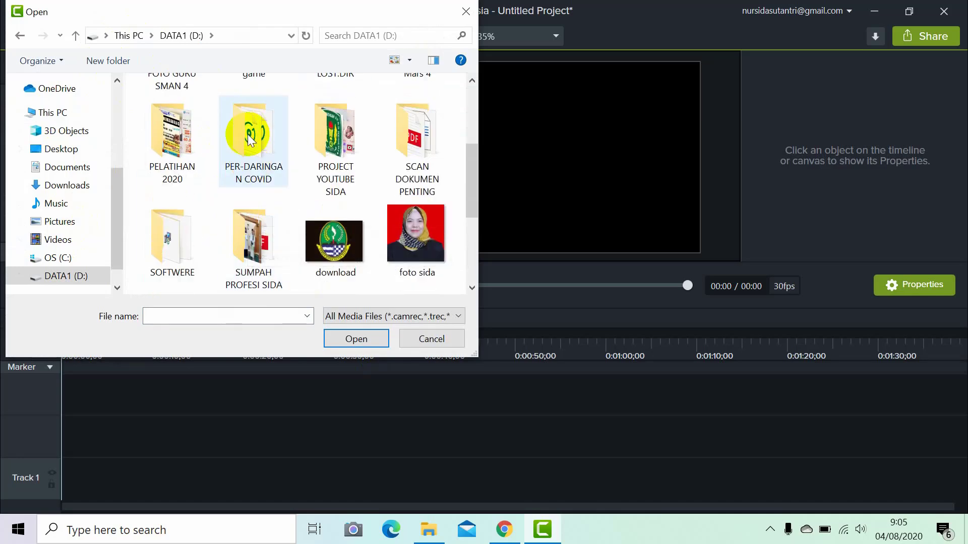
{"action": "double_click", "coordinate": [179, 123]}
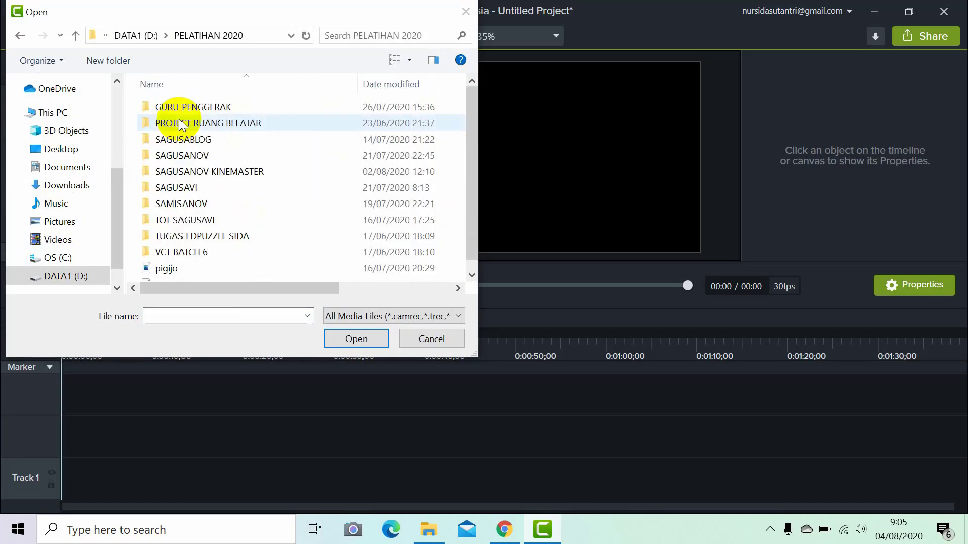
{"action": "double_click", "coordinate": [206, 123]}
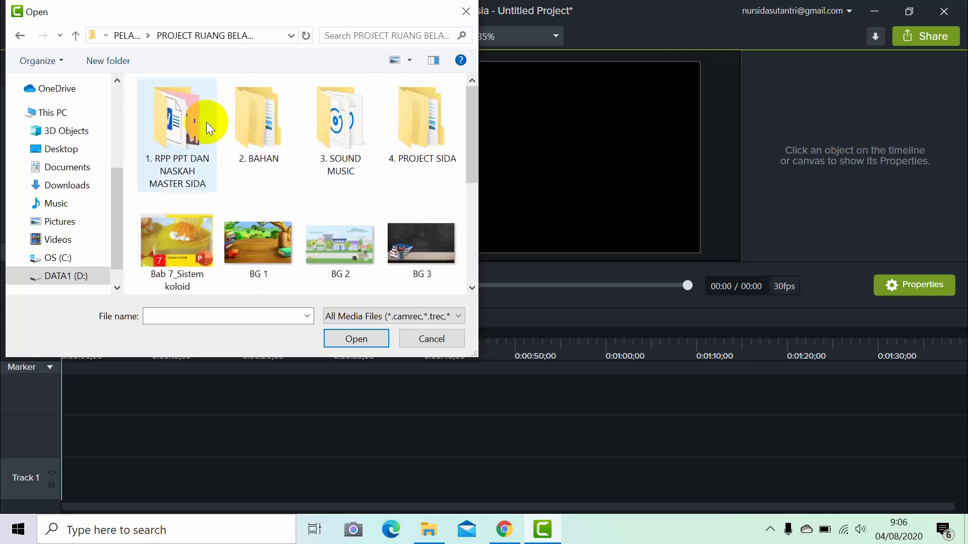
{"action": "left_click", "coordinate": [314, 143]}
{"action": "double_click", "coordinate": [313, 143]}
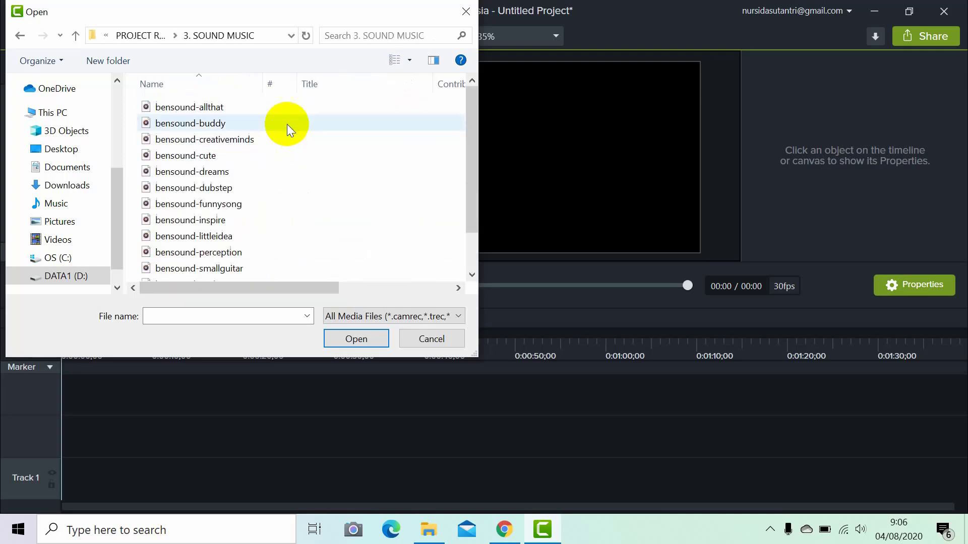
{"action": "double_click", "coordinate": [223, 220]}
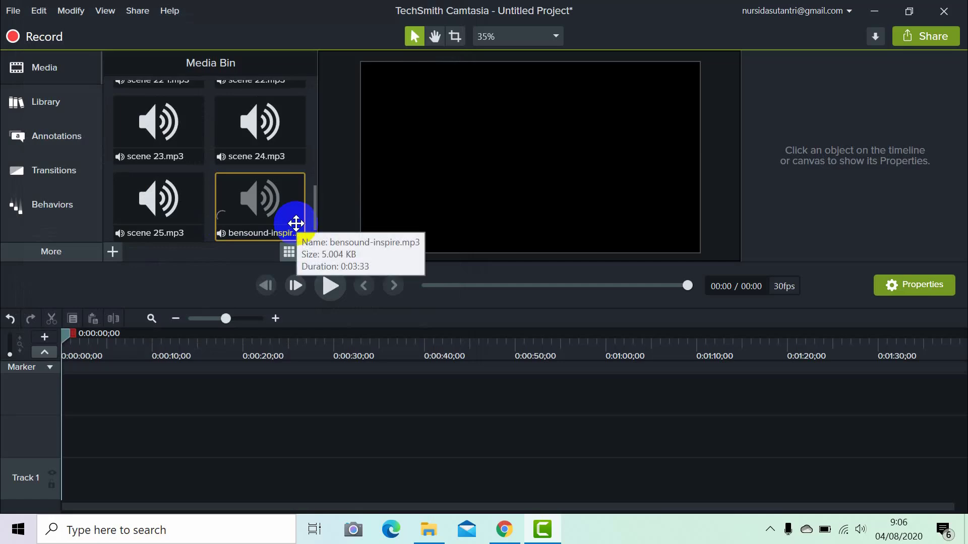
Step: Review the media import options and the files imported into the Media Bin, back up to the first item
{"action": "left_click", "coordinate": [114, 252]}
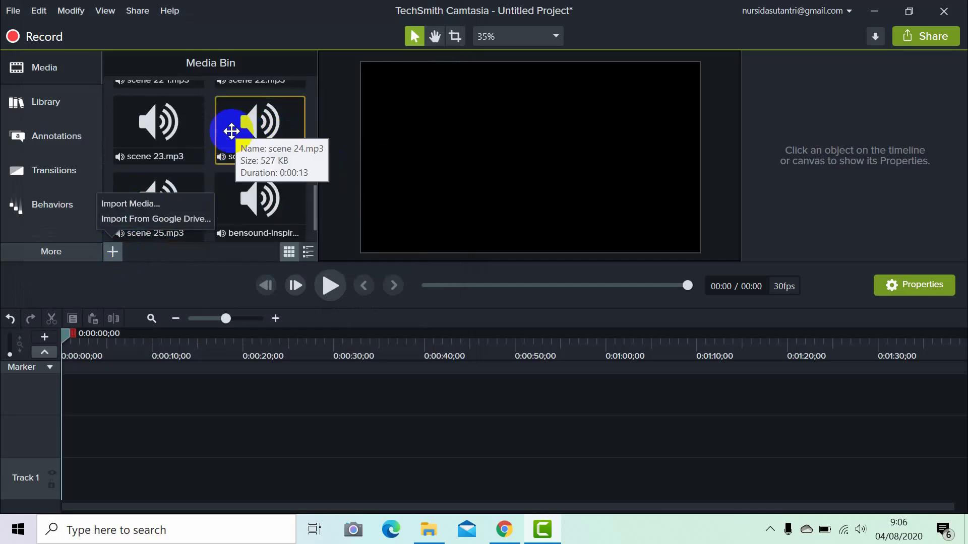
{"action": "left_click", "coordinate": [65, 72]}
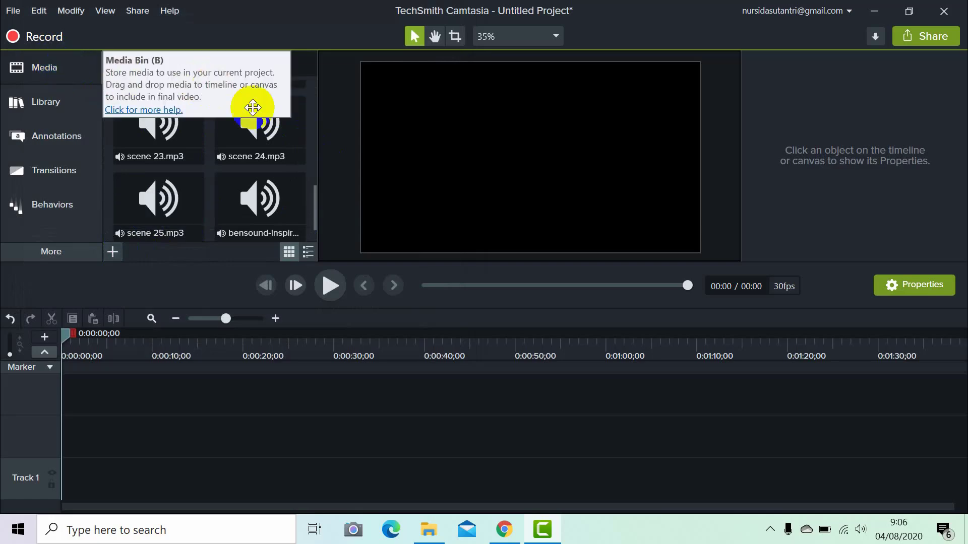
{"action": "scroll", "coordinate": [224, 150], "scroll_direction": "up", "scroll_amount": 3}
{"action": "scroll", "coordinate": [224, 150], "scroll_direction": "up", "scroll_amount": 5}
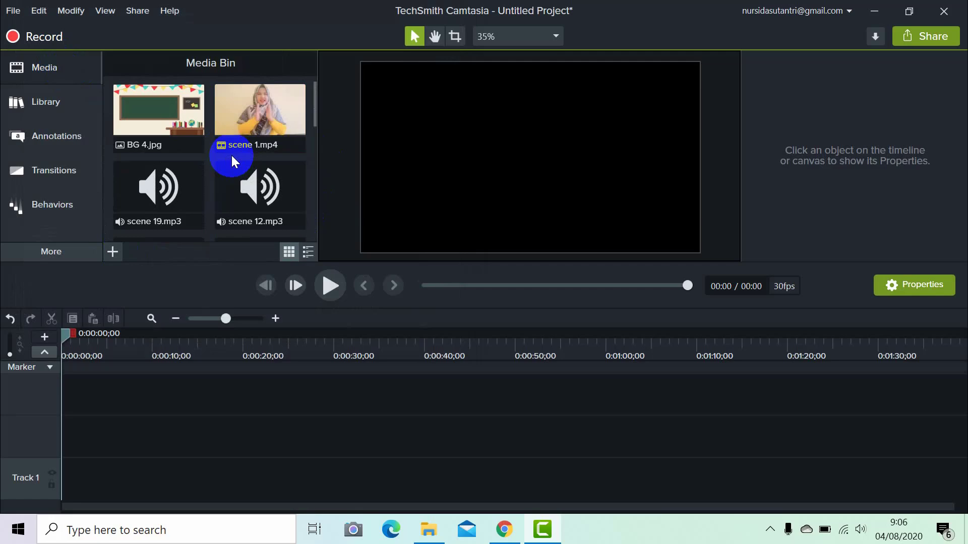
Step: Open the Camtasia 2019 library and browse the Buildings assets in the Icons folder
{"action": "left_click", "coordinate": [44, 102]}
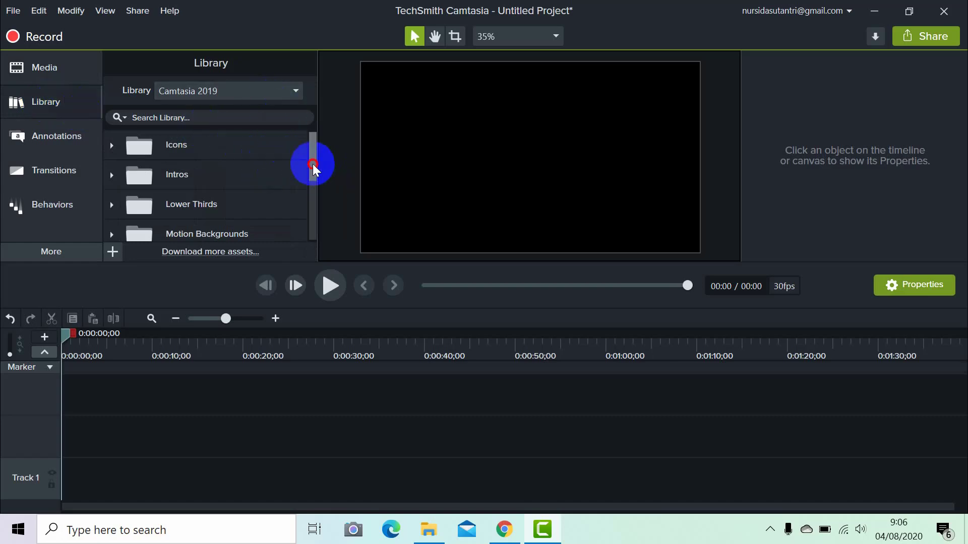
{"action": "left_click", "coordinate": [158, 142]}
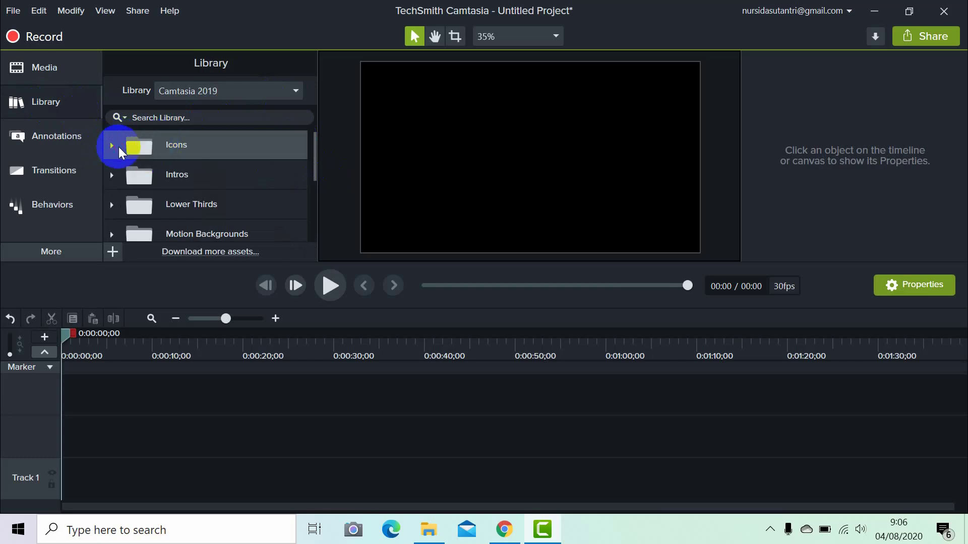
{"action": "double_click", "coordinate": [177, 156]}
{"action": "double_click", "coordinate": [192, 176]}
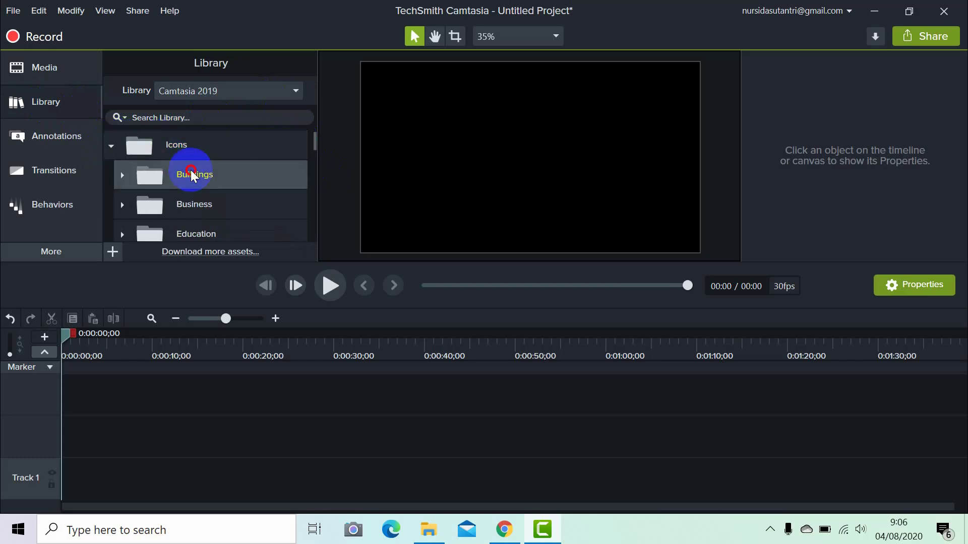
{"action": "scroll", "coordinate": [253, 198], "scroll_direction": "down", "scroll_amount": 3}
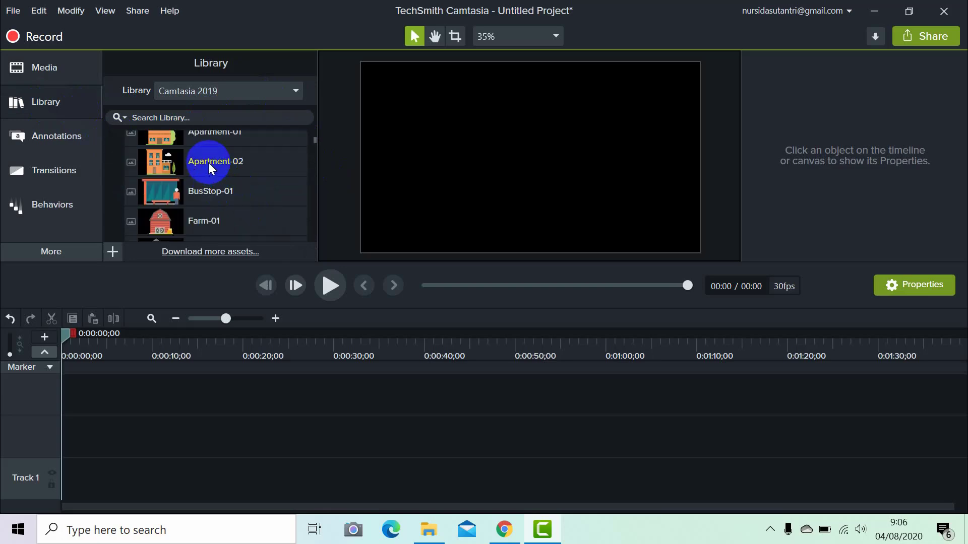
{"action": "scroll", "coordinate": [214, 177], "scroll_direction": "down", "scroll_amount": 8}
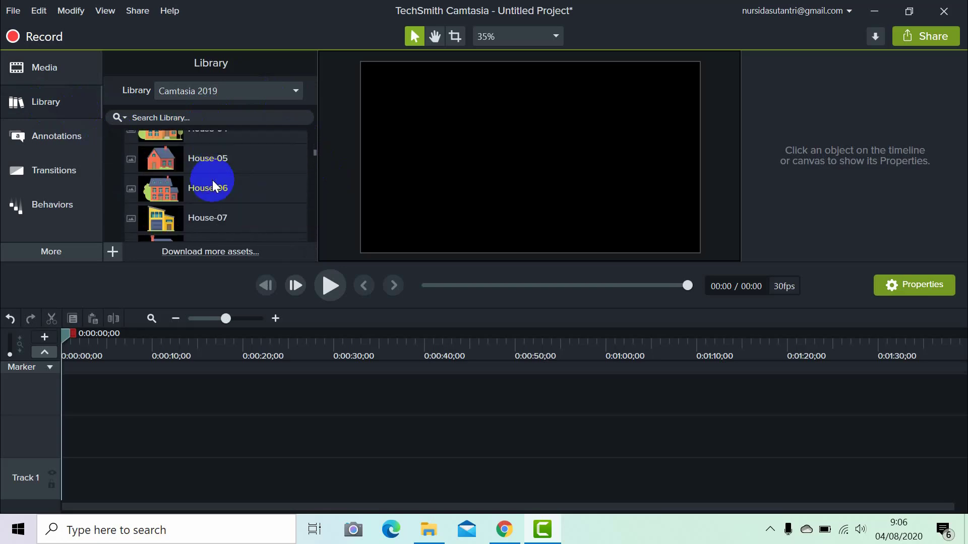
{"action": "scroll", "coordinate": [212, 180], "scroll_direction": "down", "scroll_amount": 7}
{"action": "scroll", "coordinate": [211, 182], "scroll_direction": "up", "scroll_amount": 2}
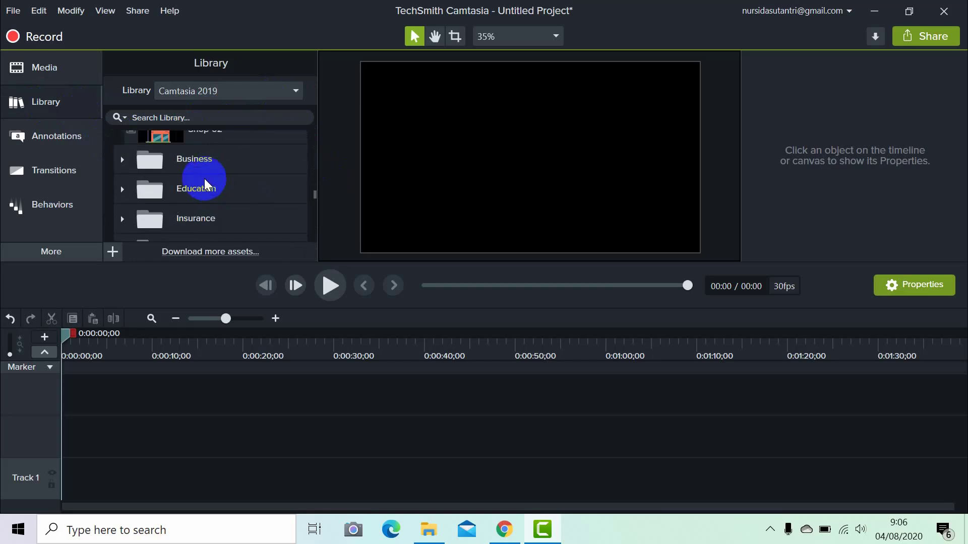
Step: Expand the Business folder of the library's icons and look through its assets
{"action": "left_click", "coordinate": [192, 159]}
{"action": "scroll", "coordinate": [217, 194], "scroll_direction": "down", "scroll_amount": 5}
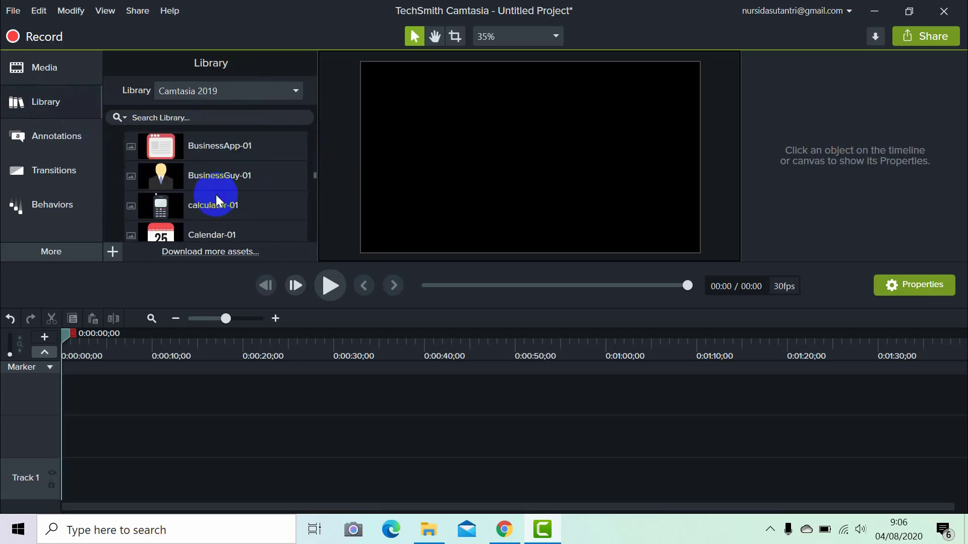
{"action": "scroll", "coordinate": [201, 171], "scroll_direction": "up", "scroll_amount": 1}
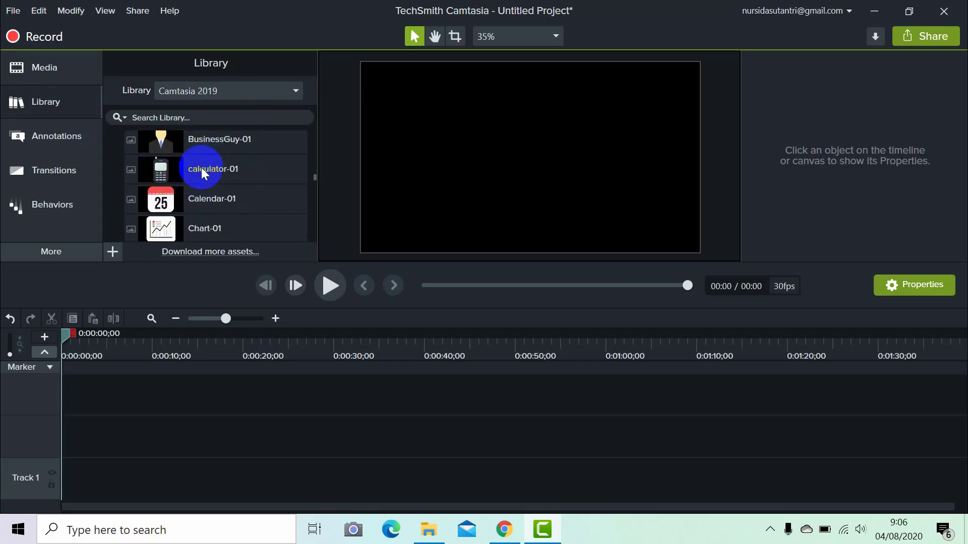
{"action": "scroll", "coordinate": [207, 176], "scroll_direction": "down", "scroll_amount": 3}
{"action": "scroll", "coordinate": [207, 194], "scroll_direction": "down", "scroll_amount": 4}
{"action": "scroll", "coordinate": [205, 191], "scroll_direction": "down", "scroll_amount": 8}
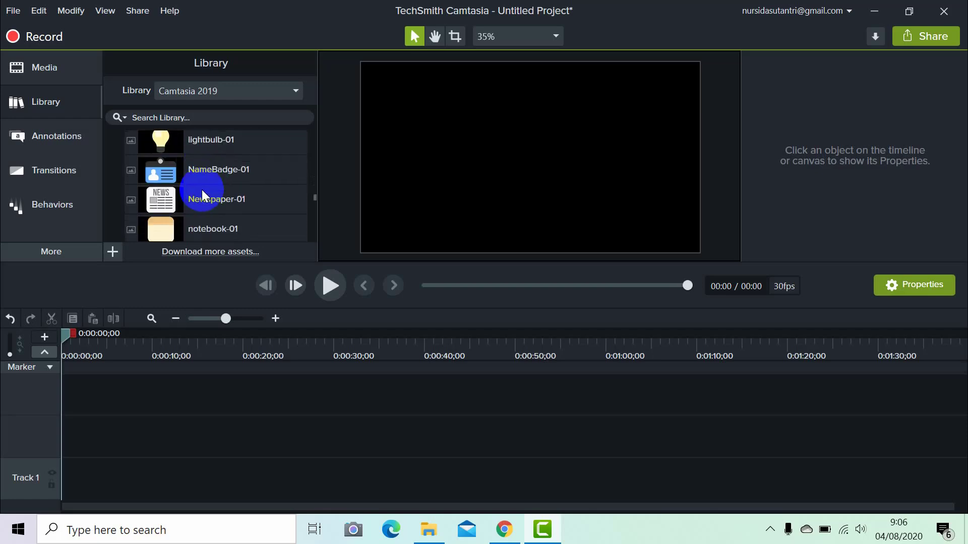
{"action": "scroll", "coordinate": [203, 170], "scroll_direction": "up", "scroll_amount": 1}
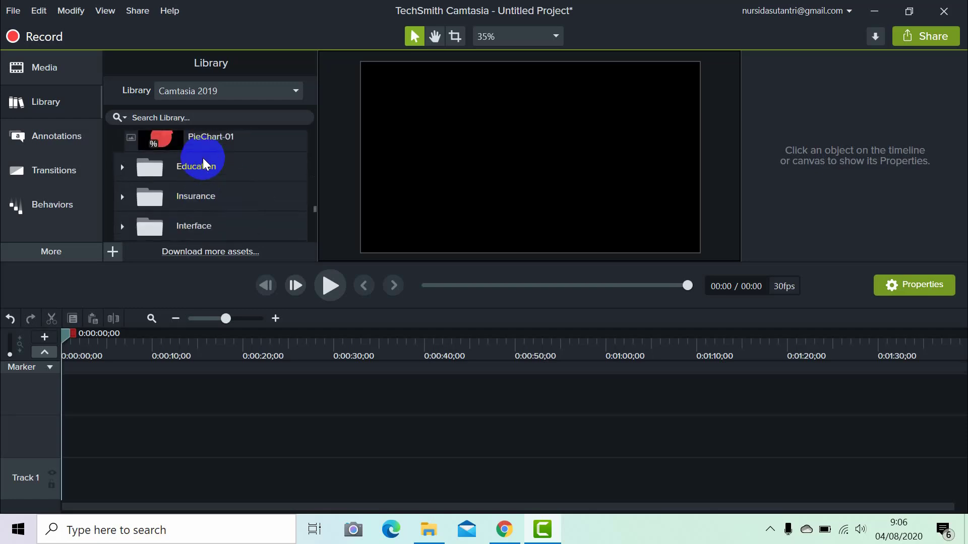
Step: Expand the Education icons folder and look through its assets and the remaining icon categories
{"action": "left_click", "coordinate": [211, 169]}
{"action": "scroll", "coordinate": [217, 179], "scroll_direction": "down", "scroll_amount": 4}
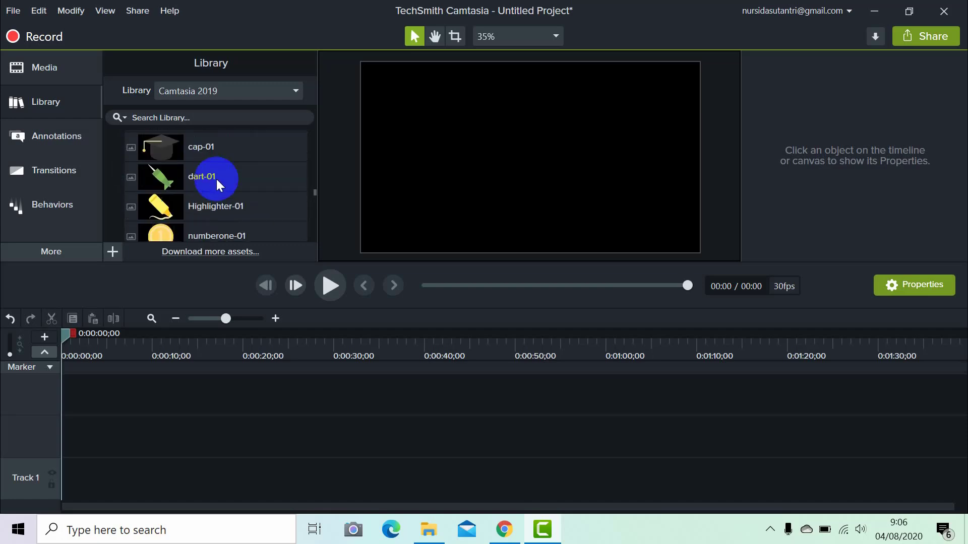
{"action": "scroll", "coordinate": [216, 181], "scroll_direction": "down", "scroll_amount": 5}
{"action": "scroll", "coordinate": [205, 186], "scroll_direction": "down", "scroll_amount": 10}
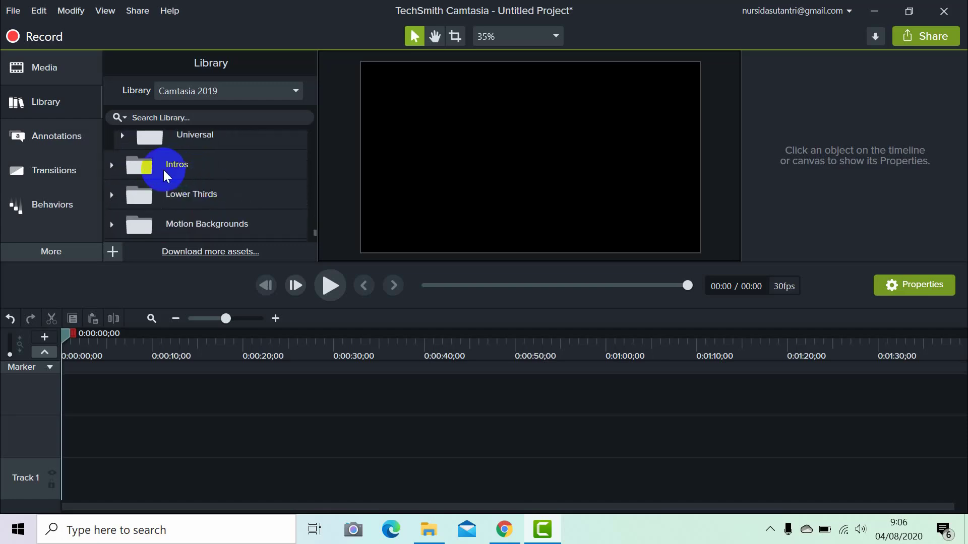
Step: Expand the Intros folder of the library, look through its assets and preview the Stationary intro
{"action": "scroll", "coordinate": [220, 173], "scroll_direction": "up", "scroll_amount": 1}
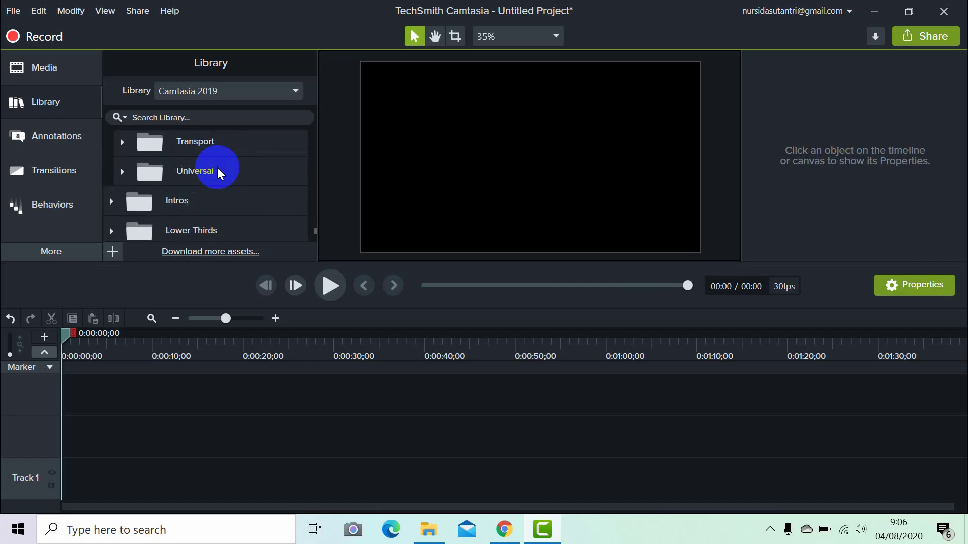
{"action": "left_click", "coordinate": [182, 200]}
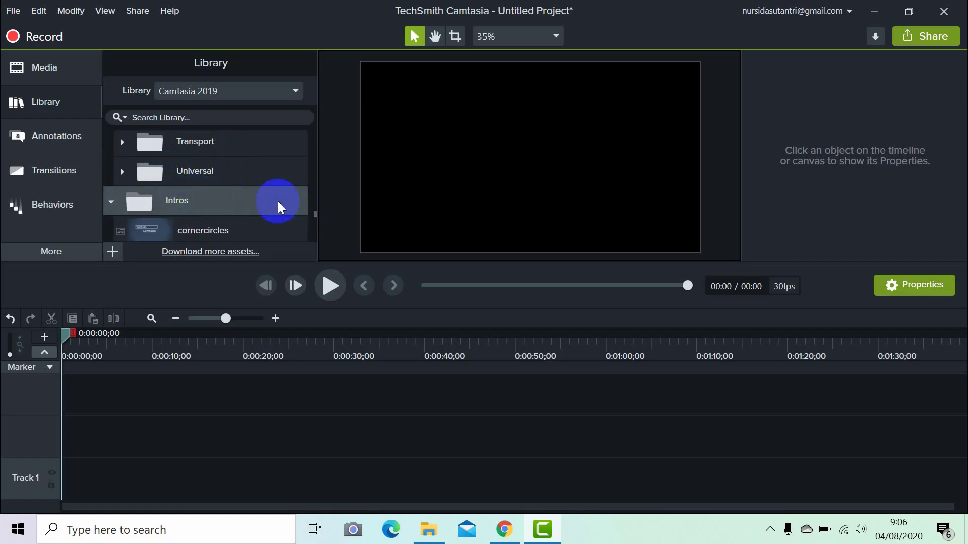
{"action": "scroll", "coordinate": [260, 196], "scroll_direction": "down", "scroll_amount": 1}
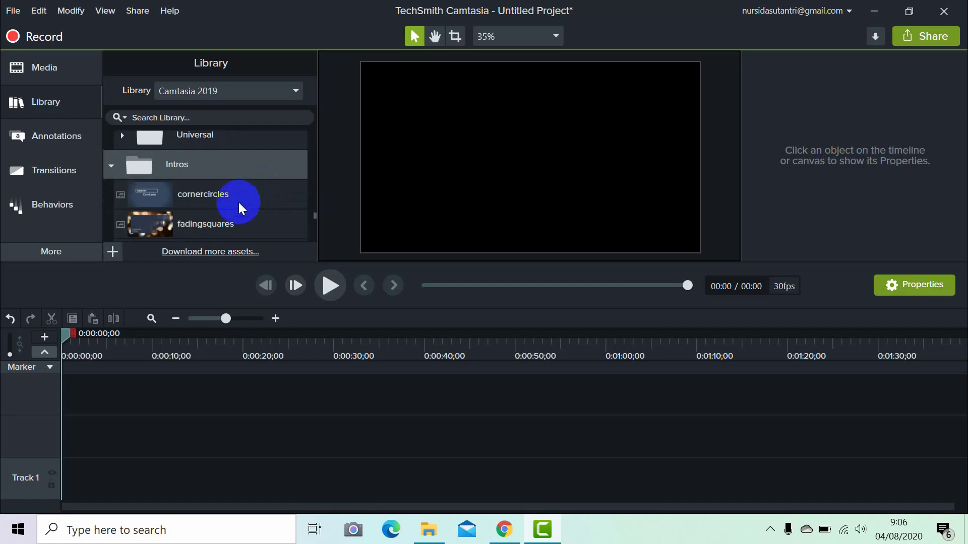
{"action": "scroll", "coordinate": [233, 201], "scroll_direction": "down", "scroll_amount": 6}
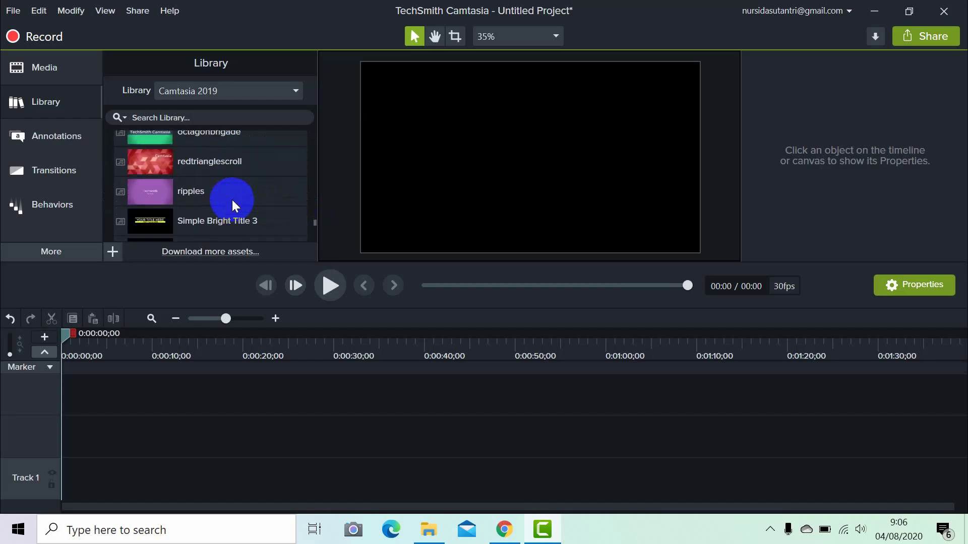
{"action": "scroll", "coordinate": [222, 200], "scroll_direction": "down", "scroll_amount": 10}
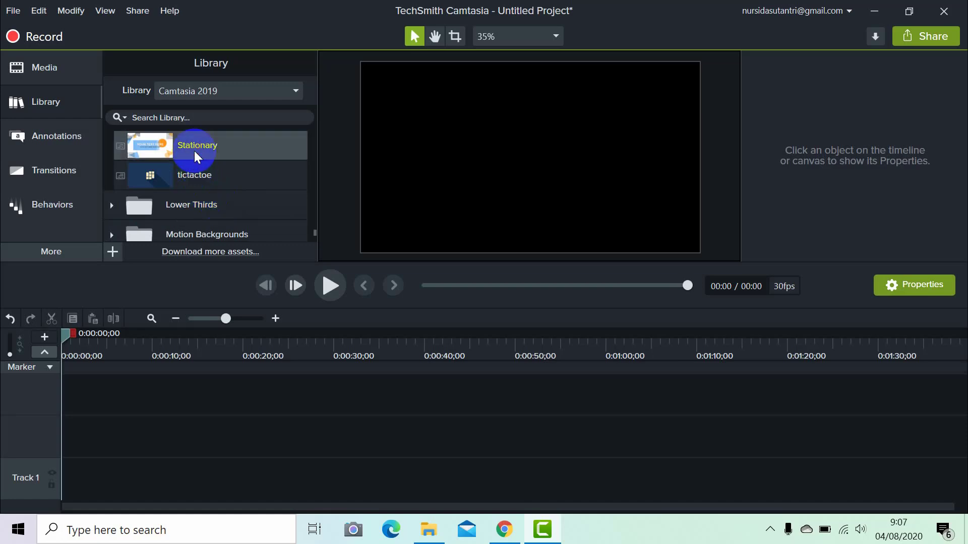
{"action": "mouse_move", "coordinate": [195, 150]}
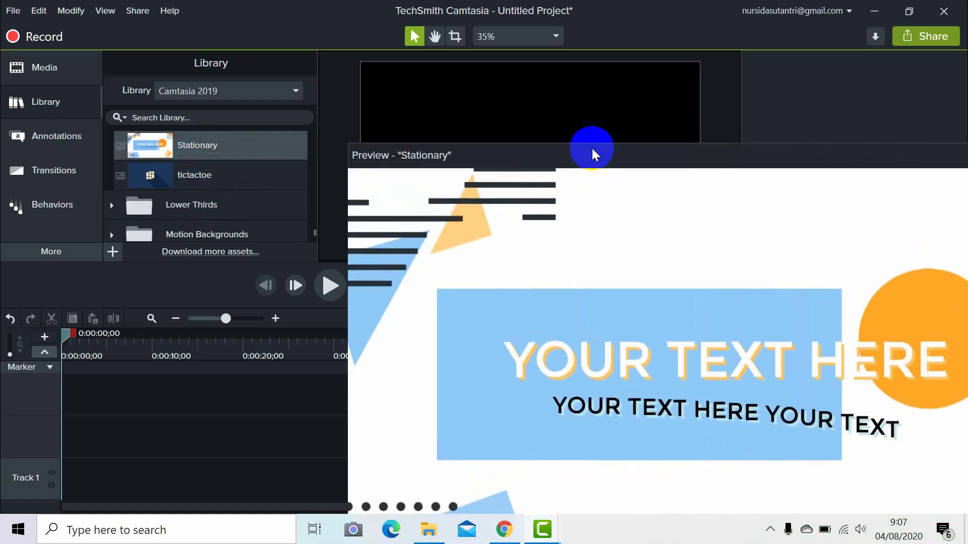
{"action": "left_click_drag", "start_coordinate": [591, 147], "coordinate": [376, 11]}
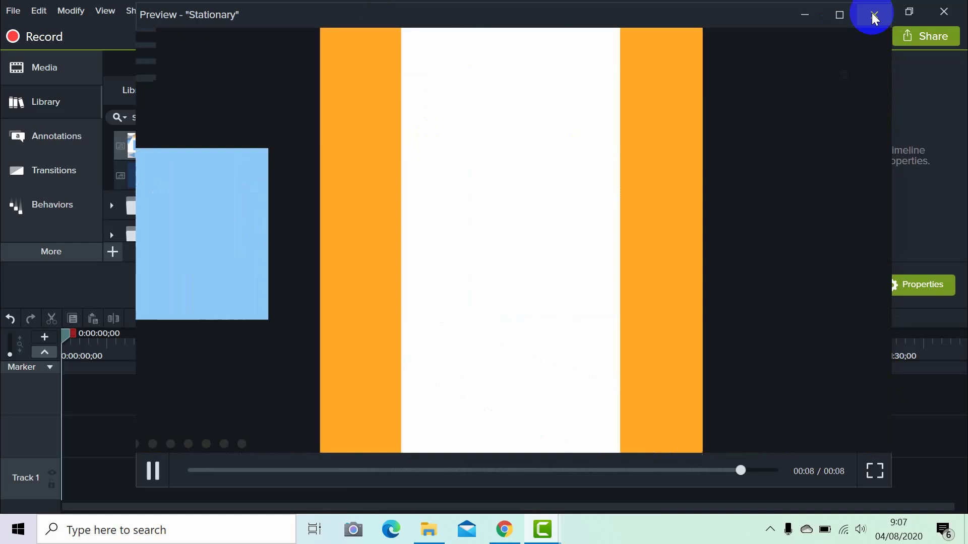
{"action": "left_click", "coordinate": [874, 14]}
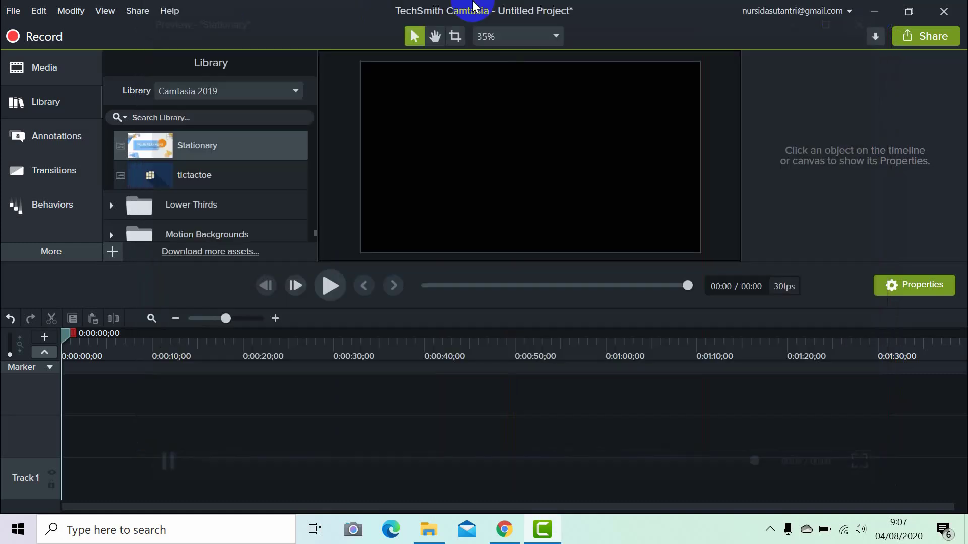
Step: Add the Stationary intro to the timeline at the playhead and set its title to "Video Pembelajaran Kimia"
{"action": "right_click", "coordinate": [183, 145]}
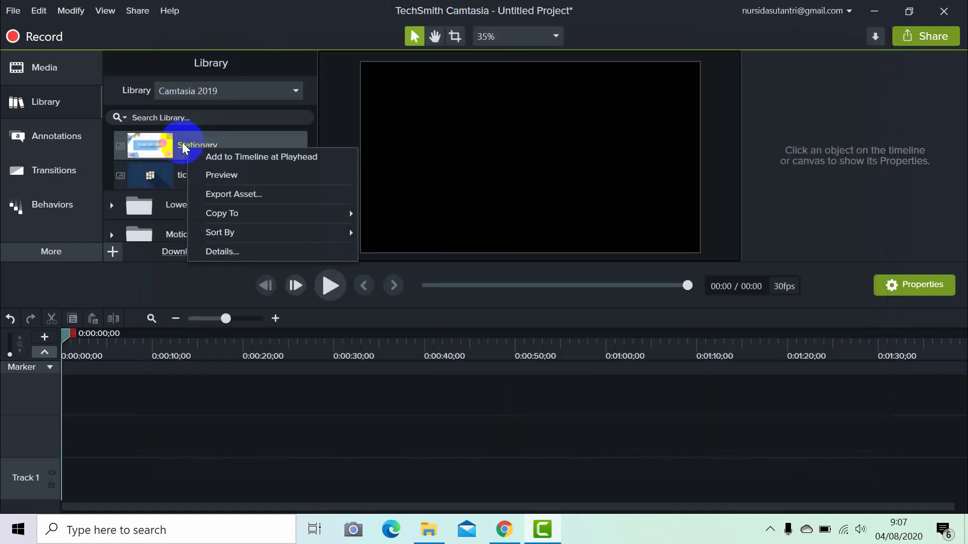
{"action": "left_click", "coordinate": [213, 160]}
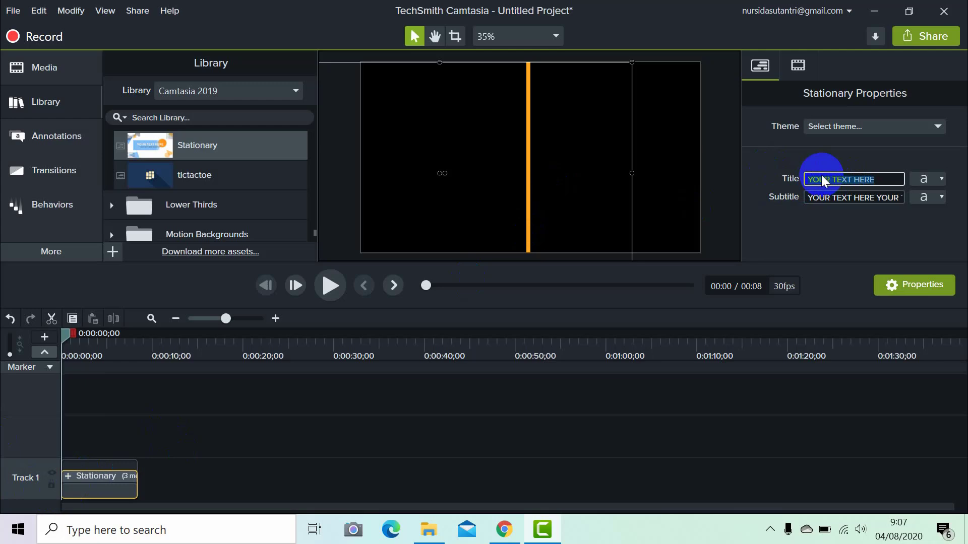
{"action": "type", "text": "Video Pembelajaran Kimia"}
{"action": "left_click", "coordinate": [860, 180]}
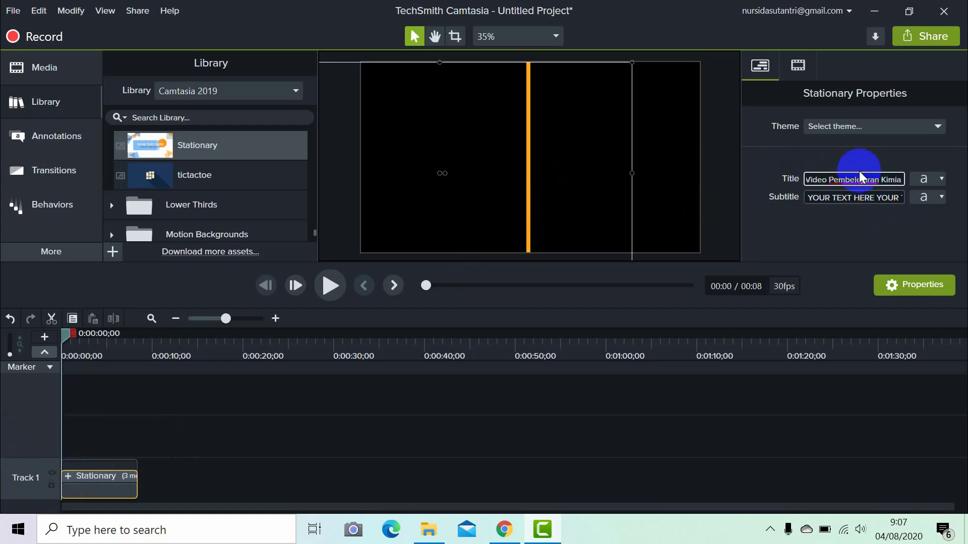
{"action": "key", "text": "BackSpace"}
{"action": "type", "text": "a"}
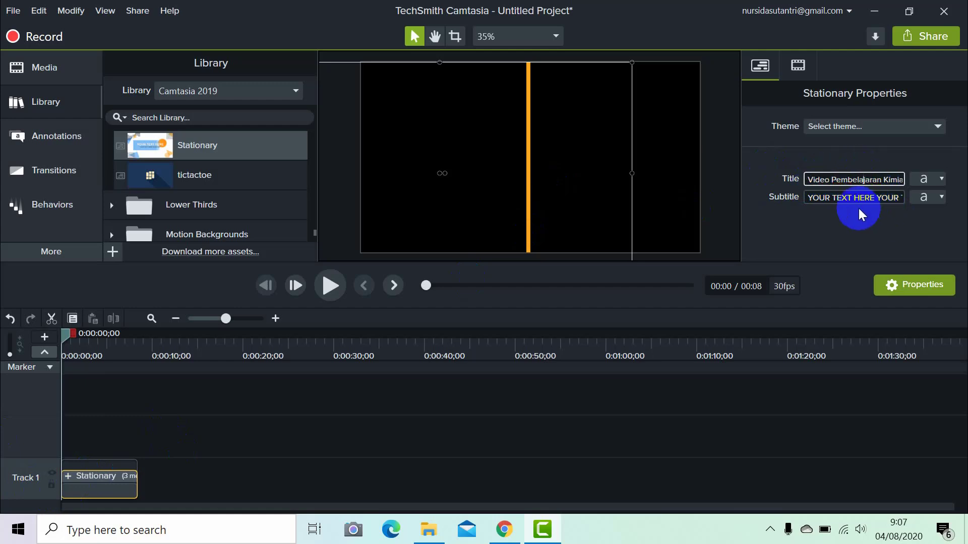
Step: Replace the Stationary intro's subtitle with the presenter's full name and academic degree
{"action": "left_click", "coordinate": [852, 196]}
{"action": "type", "text": "N"}
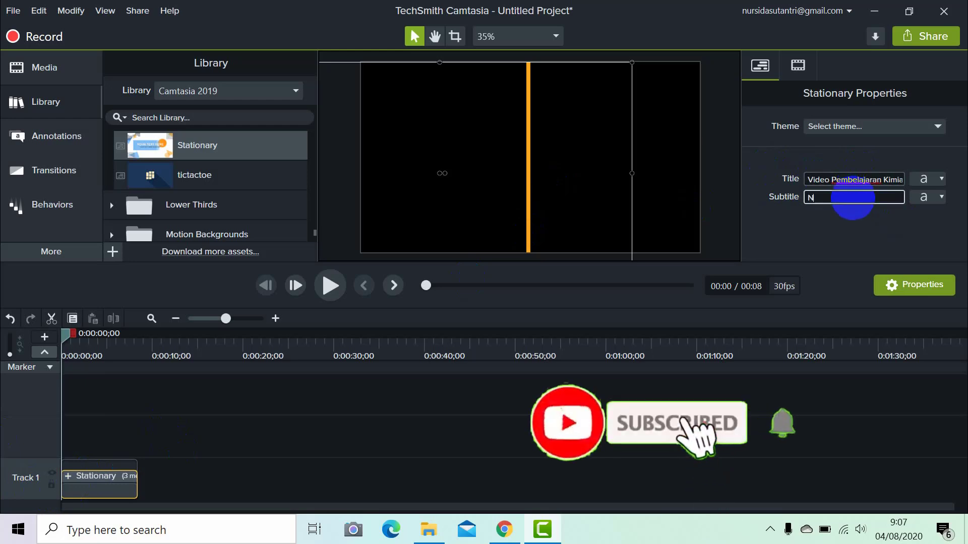
{"action": "type", "text": "ursida Su"}
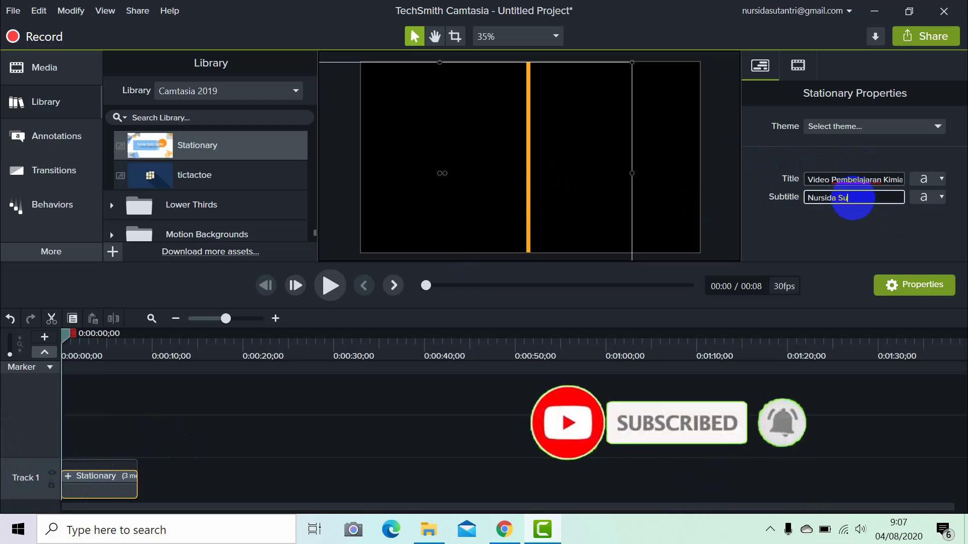
{"action": "type", "text": "tantri, S.Pd"}
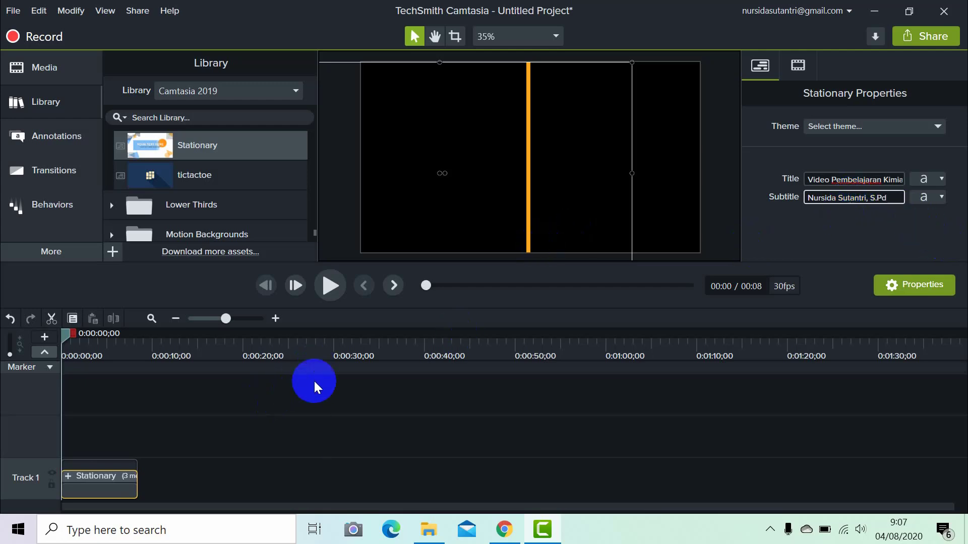
Step: Play the intro until both texts show, pause it, and move the title up and slightly left, clear of the subtitle
{"action": "left_click", "coordinate": [326, 284]}
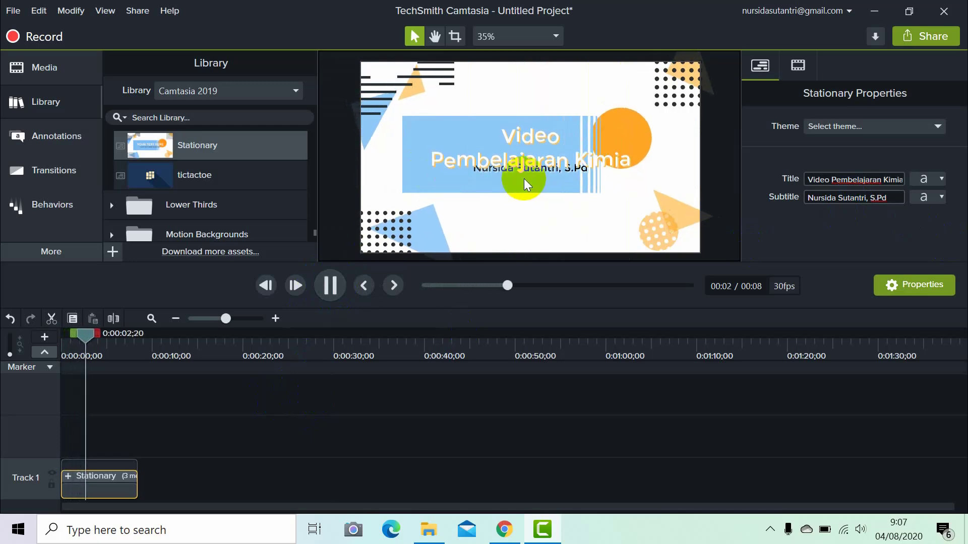
{"action": "left_click", "coordinate": [330, 286]}
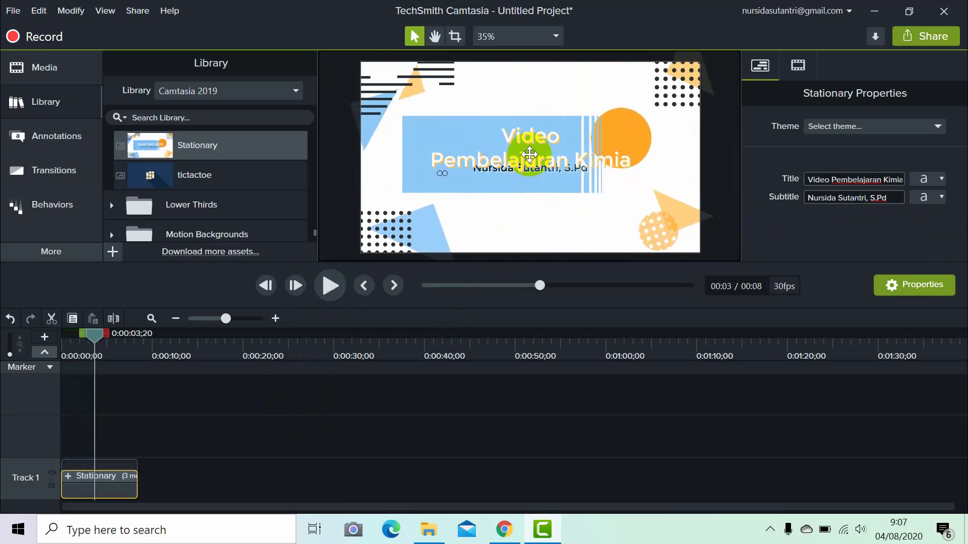
{"action": "double_click", "coordinate": [525, 157]}
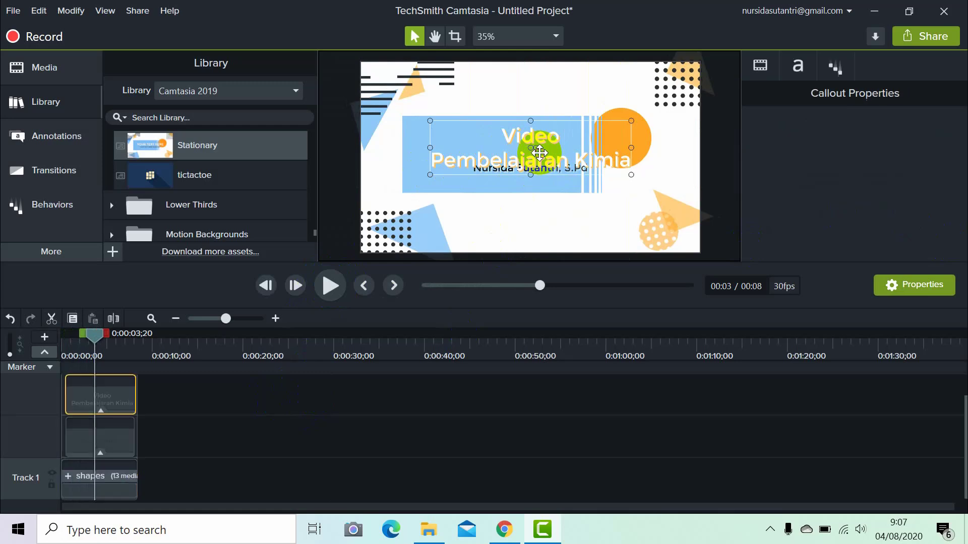
{"action": "left_click_drag", "start_coordinate": [526, 156], "coordinate": [502, 131]}
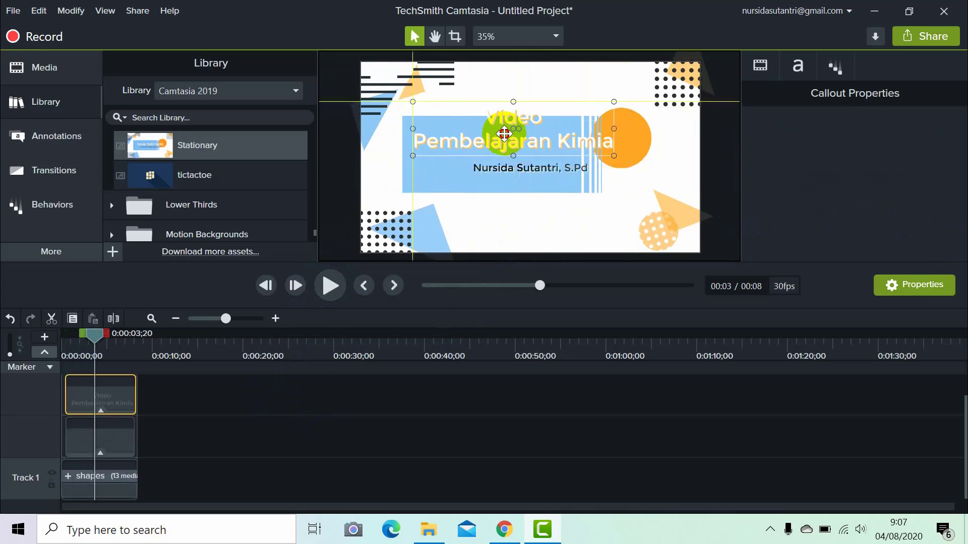
{"action": "left_click", "coordinate": [340, 199]}
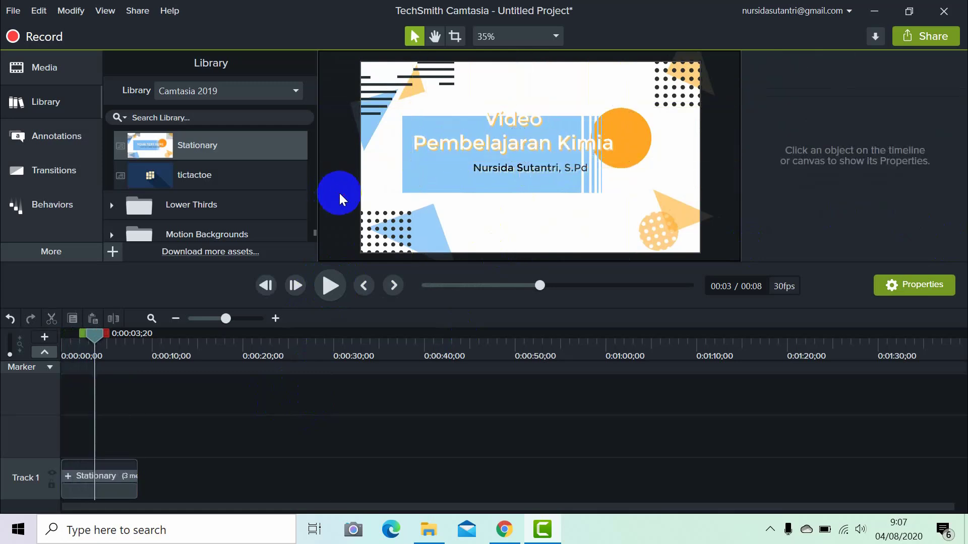
Step: Expand the Lower Thirds folder of the library and preview the basicthird-01 asset
{"action": "scroll", "coordinate": [212, 164], "scroll_direction": "down", "scroll_amount": 2}
{"action": "scroll", "coordinate": [209, 163], "scroll_direction": "up", "scroll_amount": 3}
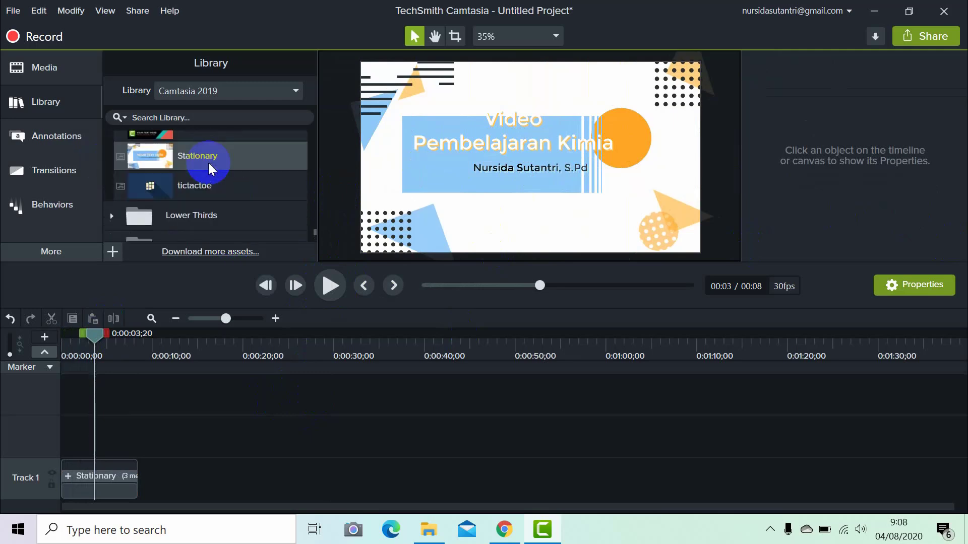
{"action": "scroll", "coordinate": [207, 164], "scroll_direction": "down", "scroll_amount": 3}
{"action": "scroll", "coordinate": [204, 152], "scroll_direction": "up", "scroll_amount": 1}
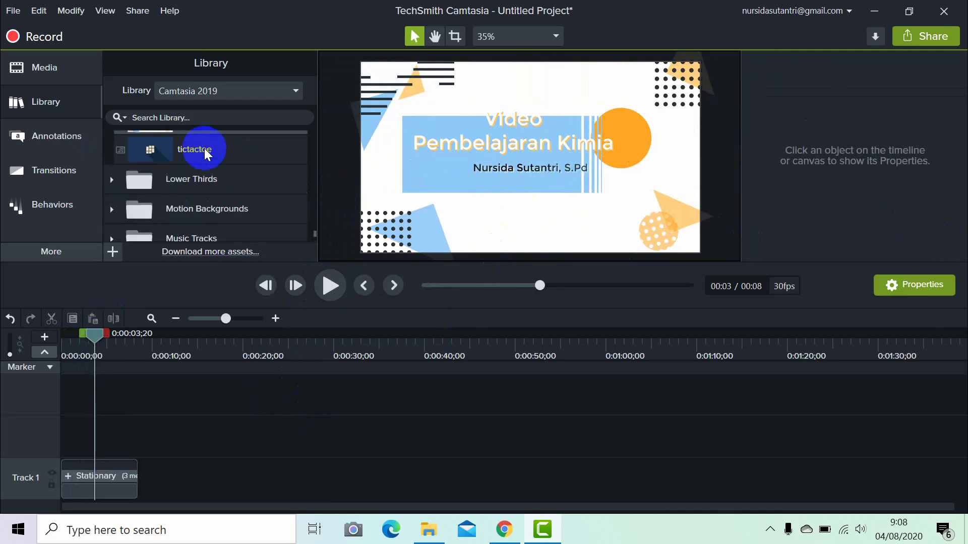
{"action": "left_click", "coordinate": [197, 181]}
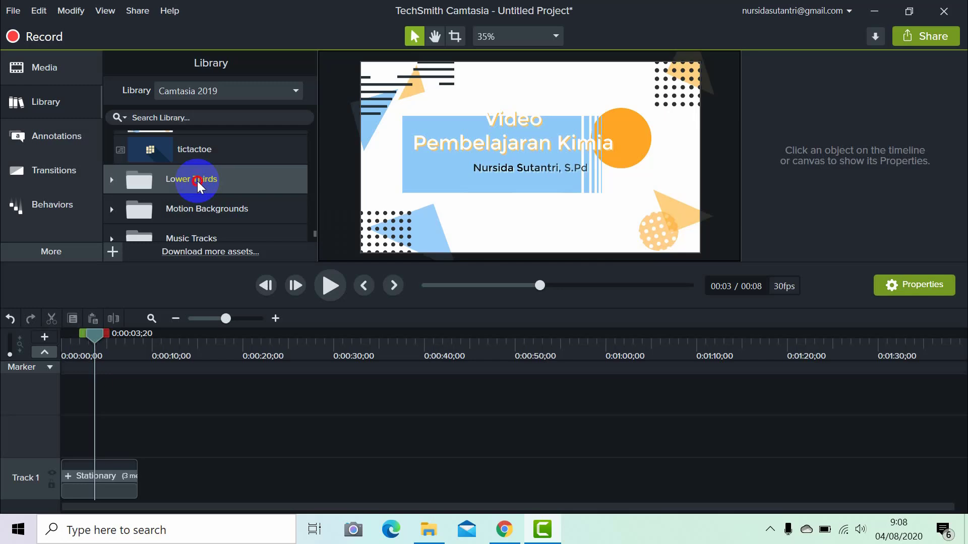
{"action": "double_click", "coordinate": [198, 180]}
{"action": "scroll", "coordinate": [207, 192], "scroll_direction": "down", "scroll_amount": 3}
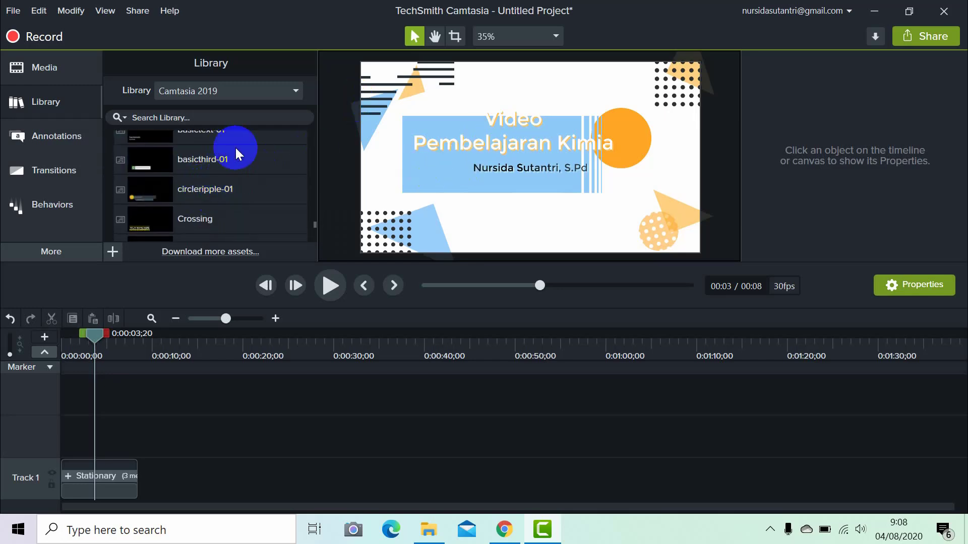
{"action": "double_click", "coordinate": [222, 162]}
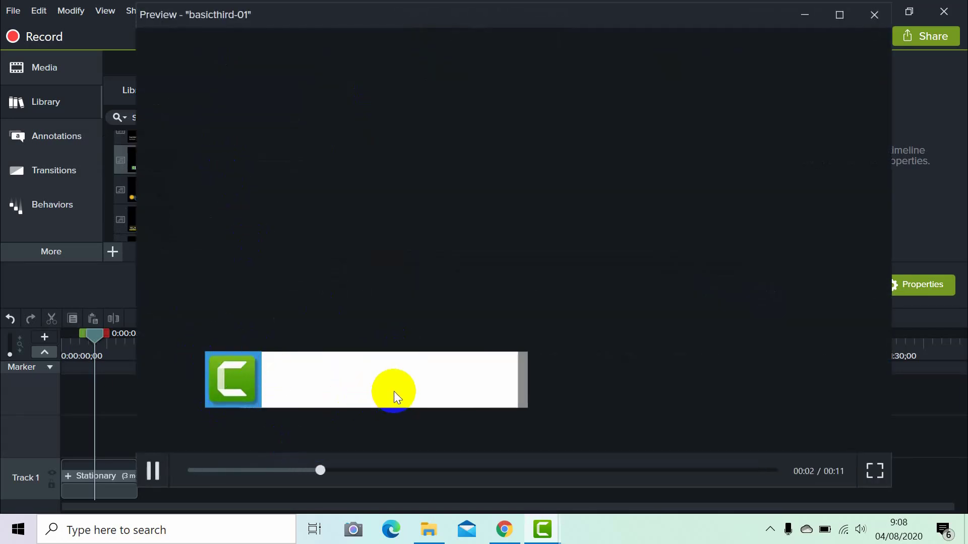
{"action": "left_click", "coordinate": [877, 15]}
Step: Expand the Motion Backgrounds folder and preview the bokehdots and classroomzoom backgrounds
{"action": "scroll", "coordinate": [208, 164], "scroll_direction": "down", "scroll_amount": 5}
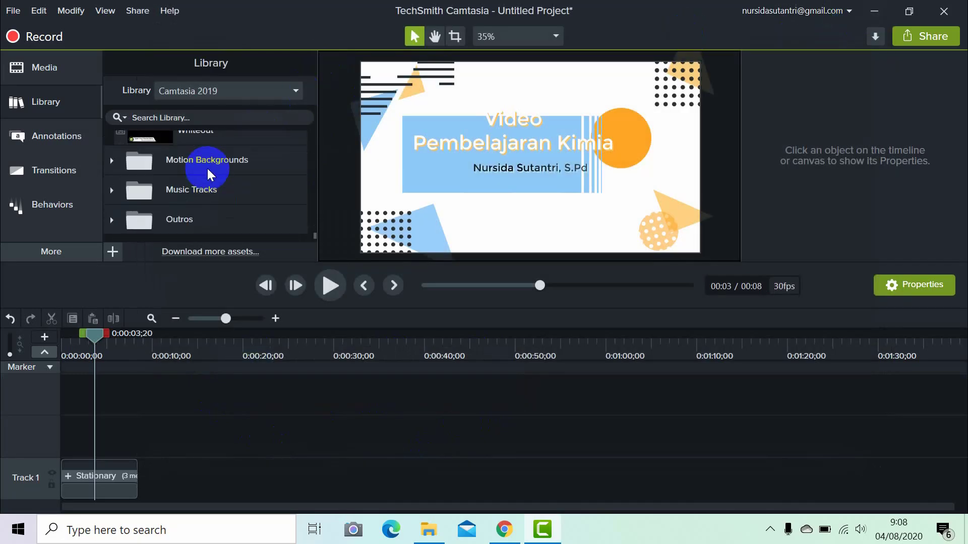
{"action": "double_click", "coordinate": [199, 162]}
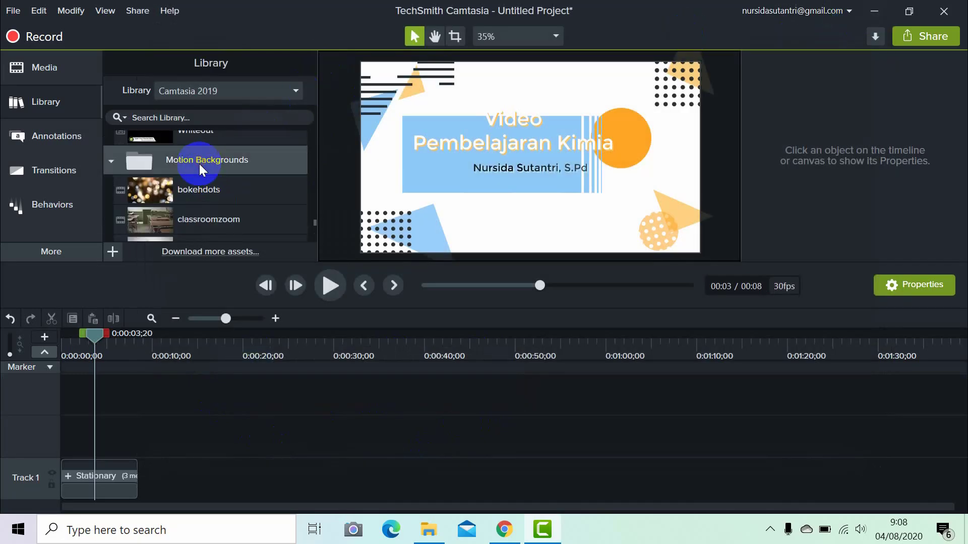
{"action": "left_click", "coordinate": [201, 187]}
{"action": "double_click", "coordinate": [202, 189]}
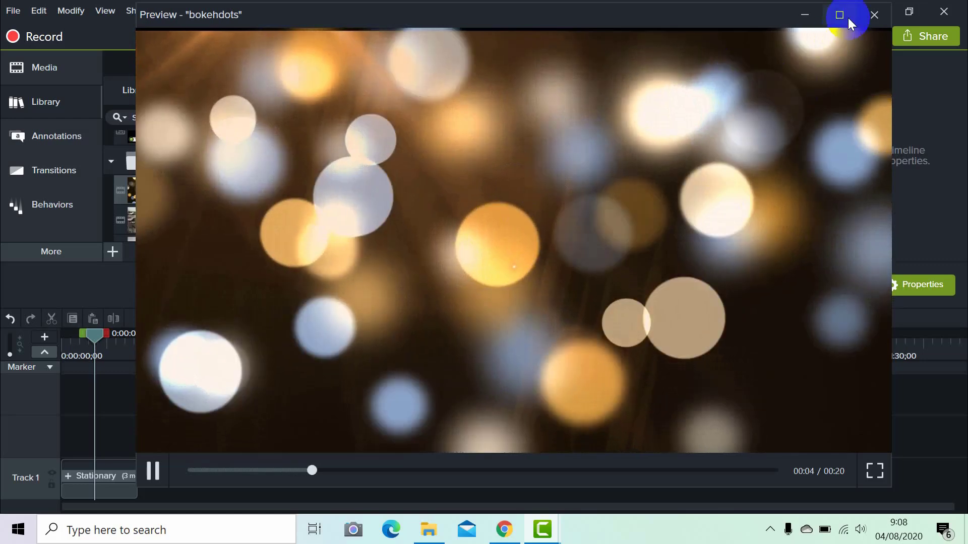
{"action": "left_click", "coordinate": [871, 14]}
{"action": "left_click", "coordinate": [202, 219]}
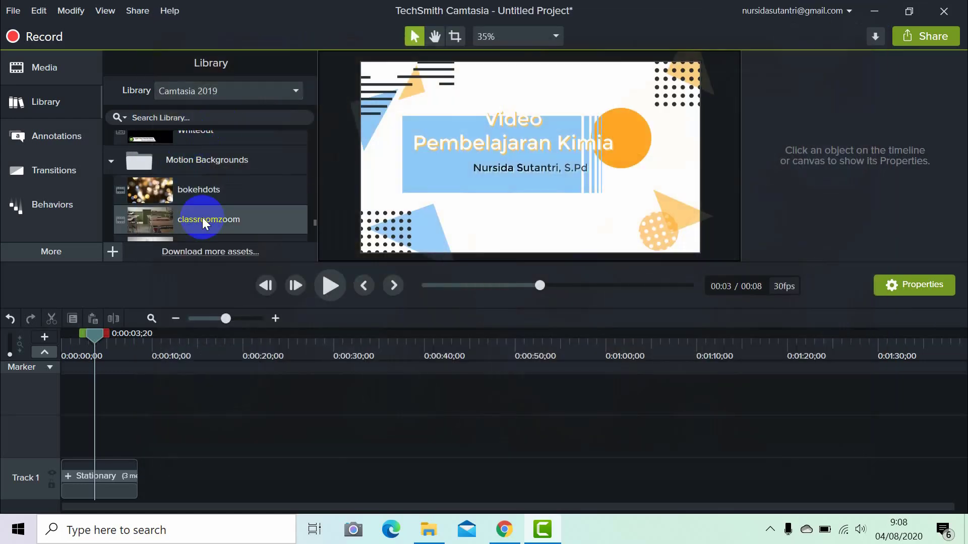
{"action": "double_click", "coordinate": [241, 223]}
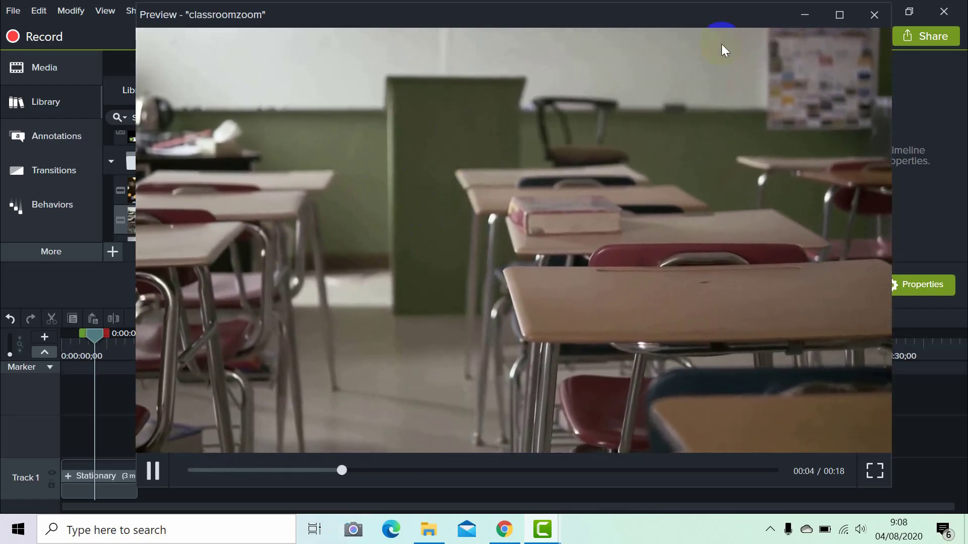
{"action": "left_click", "coordinate": [876, 13]}
Step: Look through the remaining motion backgrounds, expand the Music Tracks folder and browse its tracks
{"action": "scroll", "coordinate": [208, 191], "scroll_direction": "down", "scroll_amount": 4}
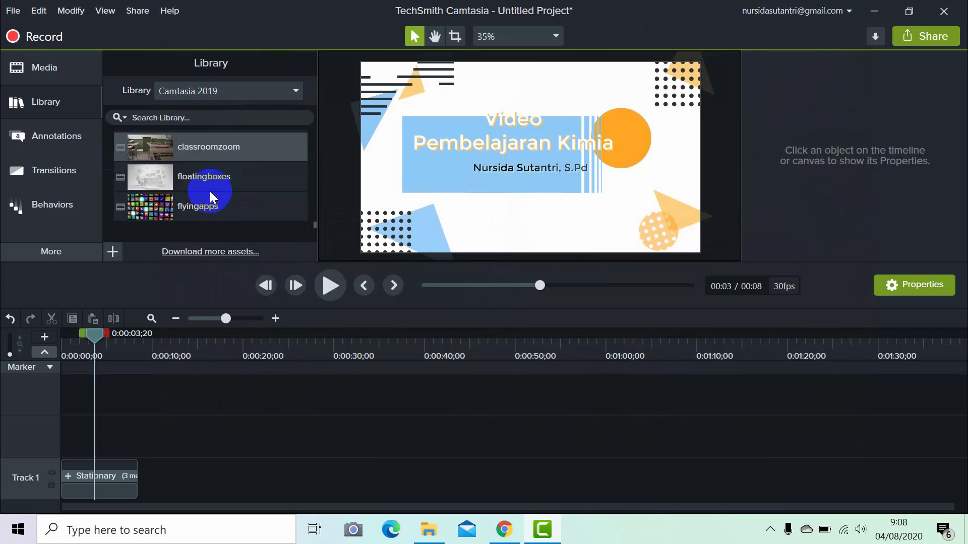
{"action": "scroll", "coordinate": [208, 193], "scroll_direction": "down", "scroll_amount": 6}
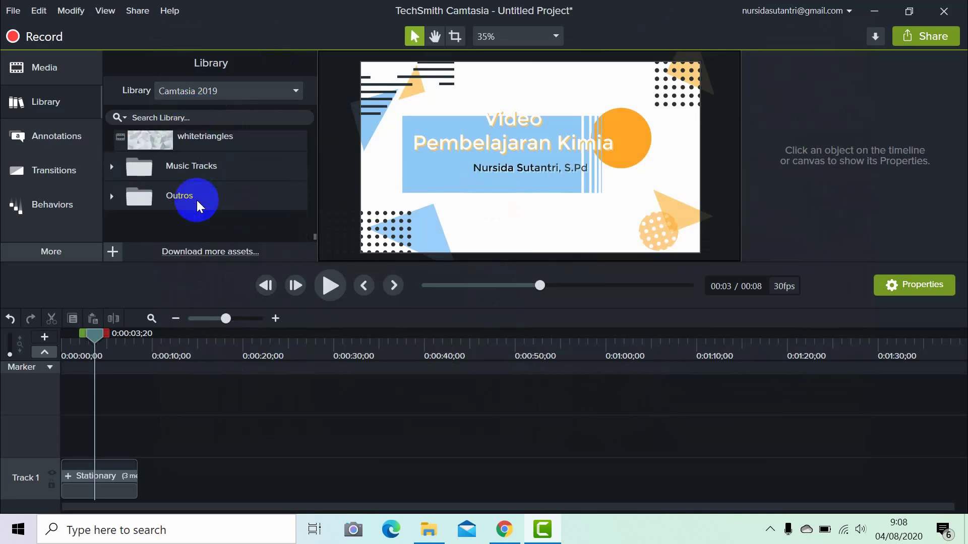
{"action": "scroll", "coordinate": [201, 217], "scroll_direction": "down", "scroll_amount": 1}
{"action": "double_click", "coordinate": [203, 201]}
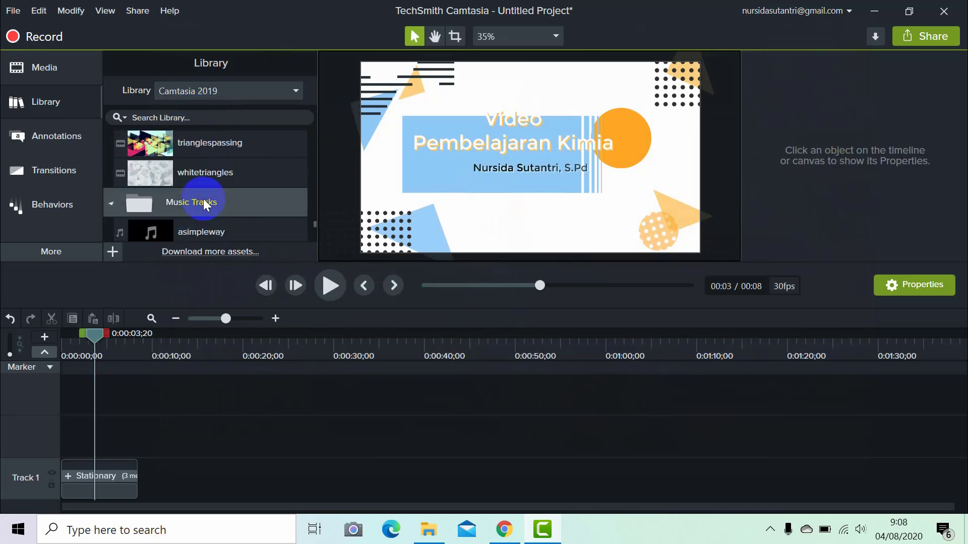
{"action": "scroll", "coordinate": [207, 201], "scroll_direction": "down", "scroll_amount": 4}
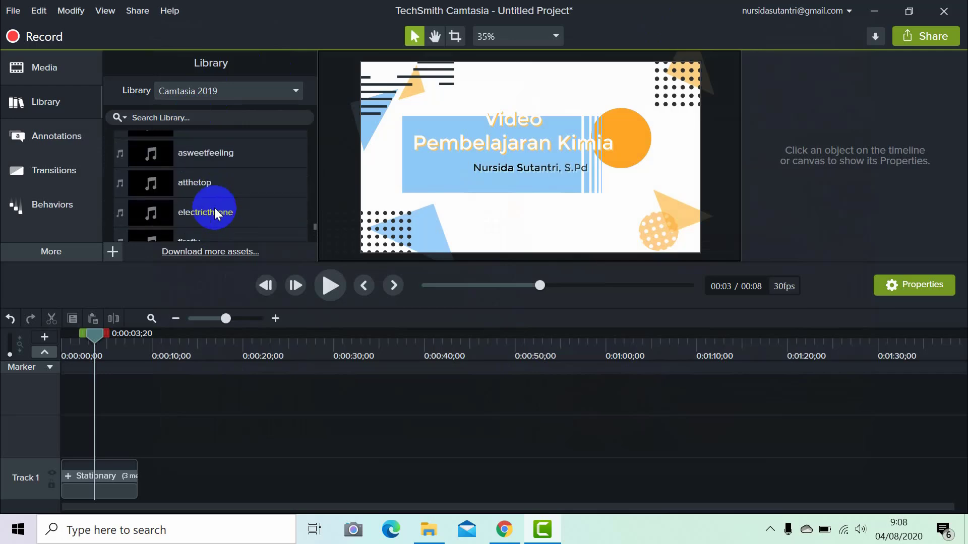
{"action": "scroll", "coordinate": [208, 205], "scroll_direction": "down", "scroll_amount": 5}
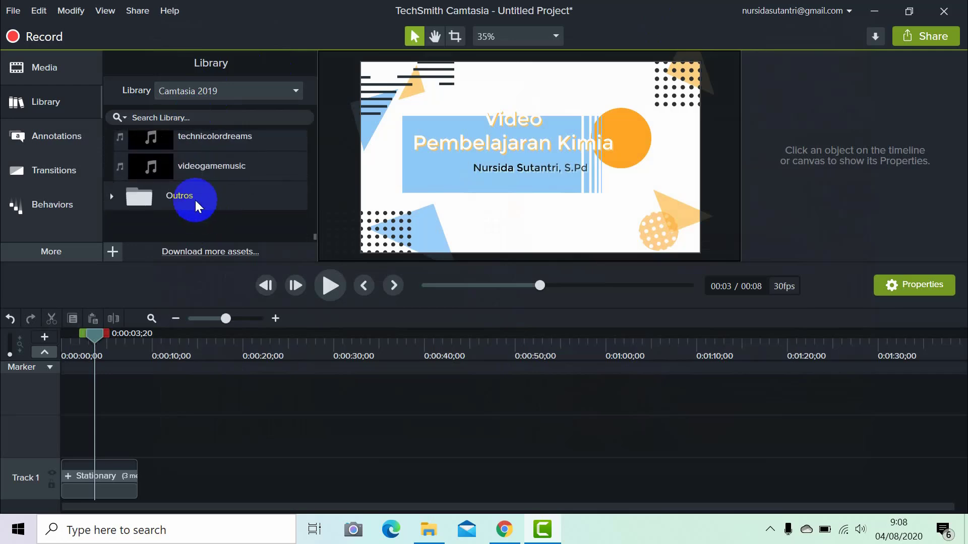
Step: Expand the Outros folder of the library and preview the Simple Bright Outro 5 asset
{"action": "left_click", "coordinate": [173, 198]}
{"action": "double_click", "coordinate": [174, 197]}
{"action": "scroll", "coordinate": [210, 202], "scroll_direction": "down", "scroll_amount": 1}
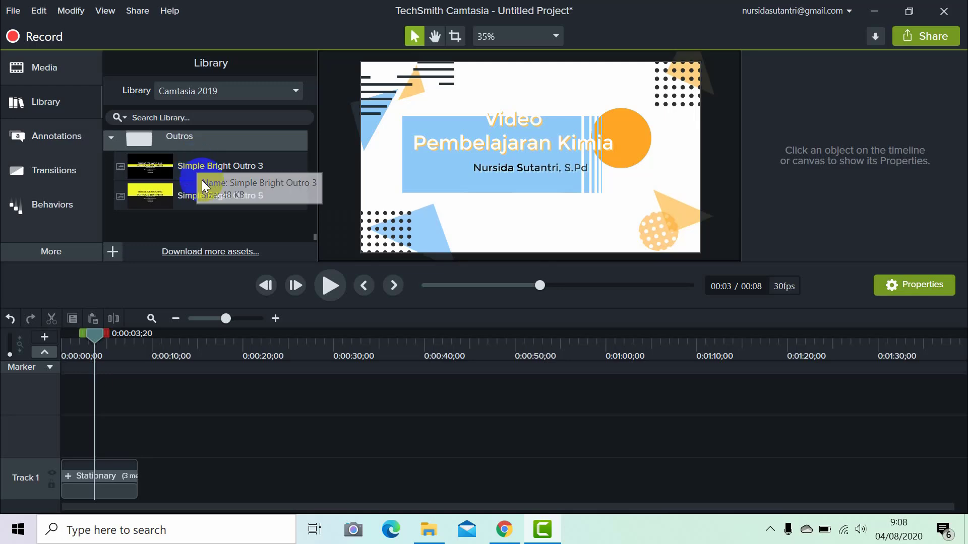
{"action": "left_click", "coordinate": [213, 194]}
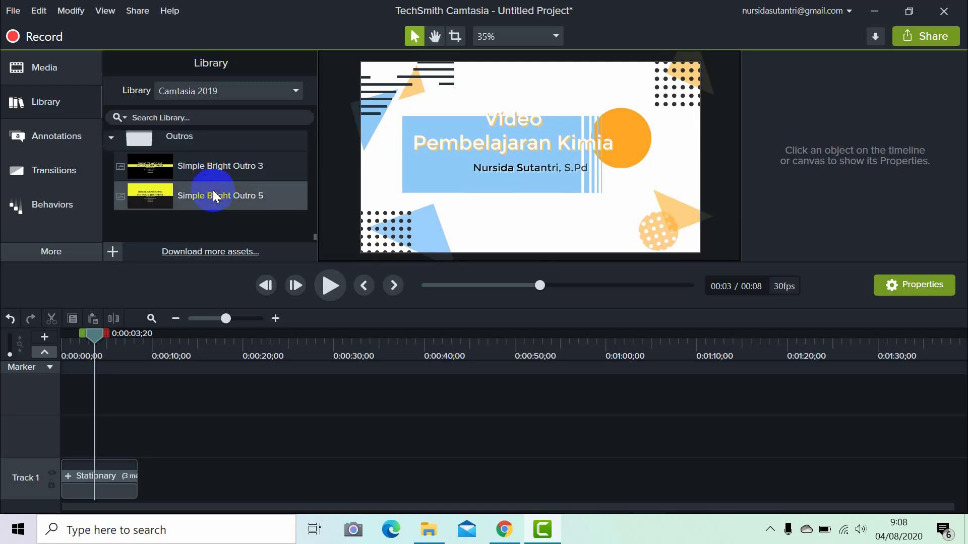
{"action": "double_click", "coordinate": [213, 195]}
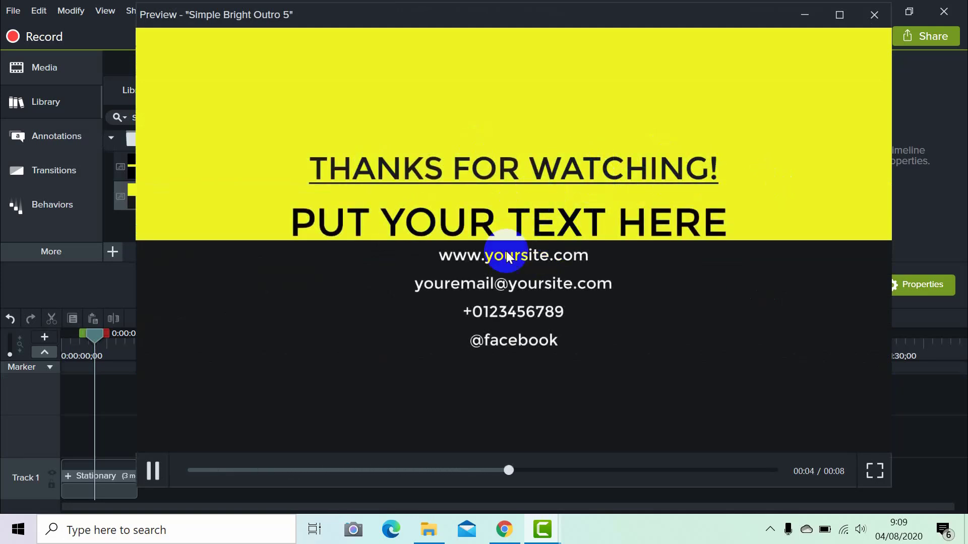
{"action": "left_click", "coordinate": [875, 16]}
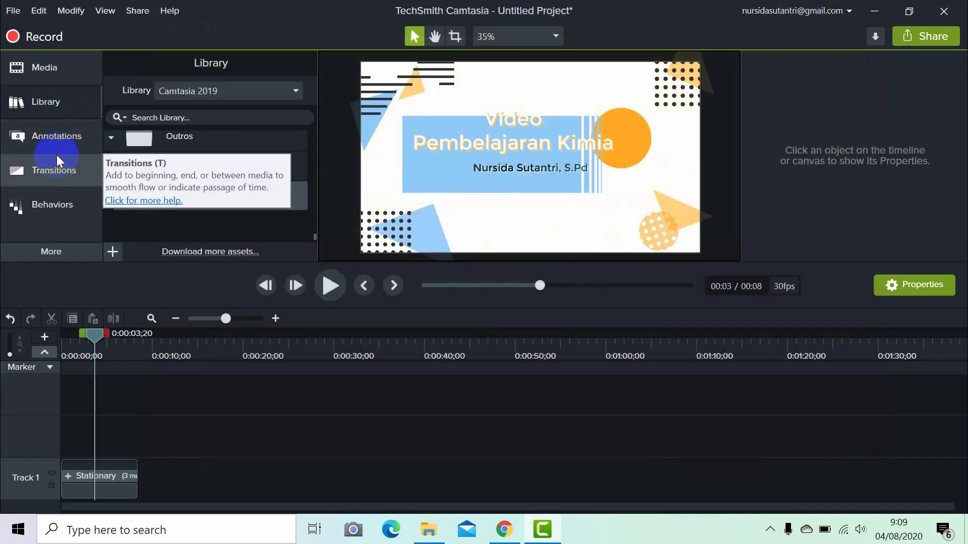
Step: Add the purple speech bubble callout from the annotations to the canvas and set its text to "PPSKI Pusat"
{"action": "left_click", "coordinate": [57, 133]}
{"action": "left_click", "coordinate": [57, 133]}
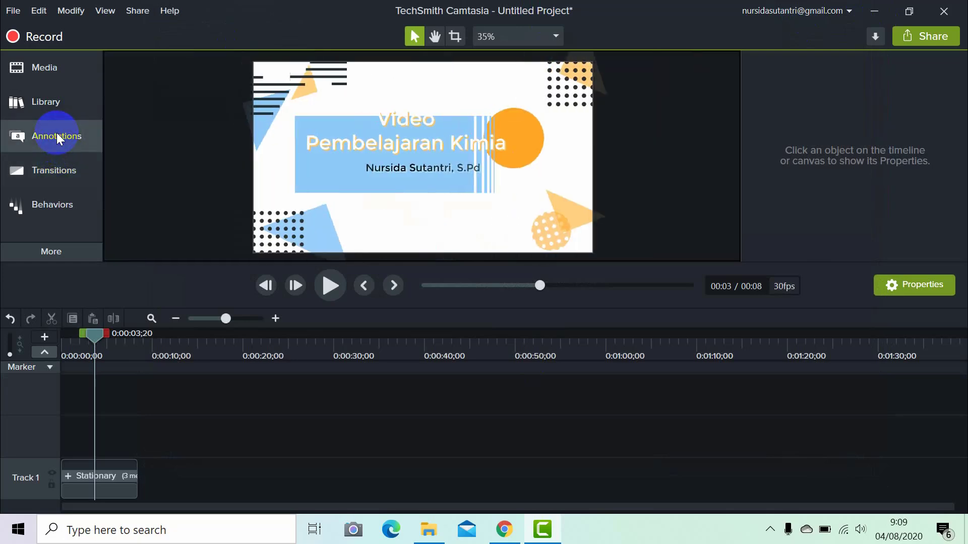
{"action": "left_click", "coordinate": [57, 133]}
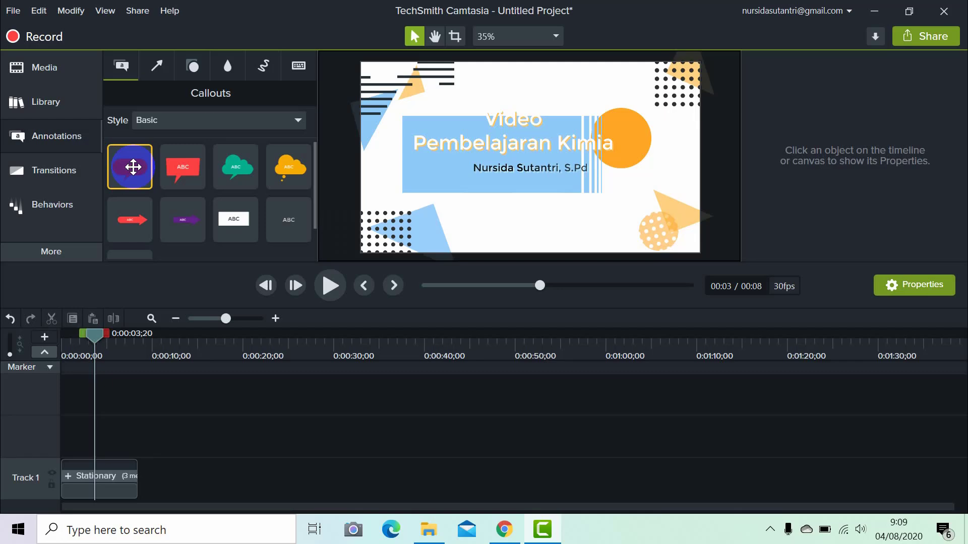
{"action": "left_click_drag", "start_coordinate": [133, 167], "coordinate": [520, 157]}
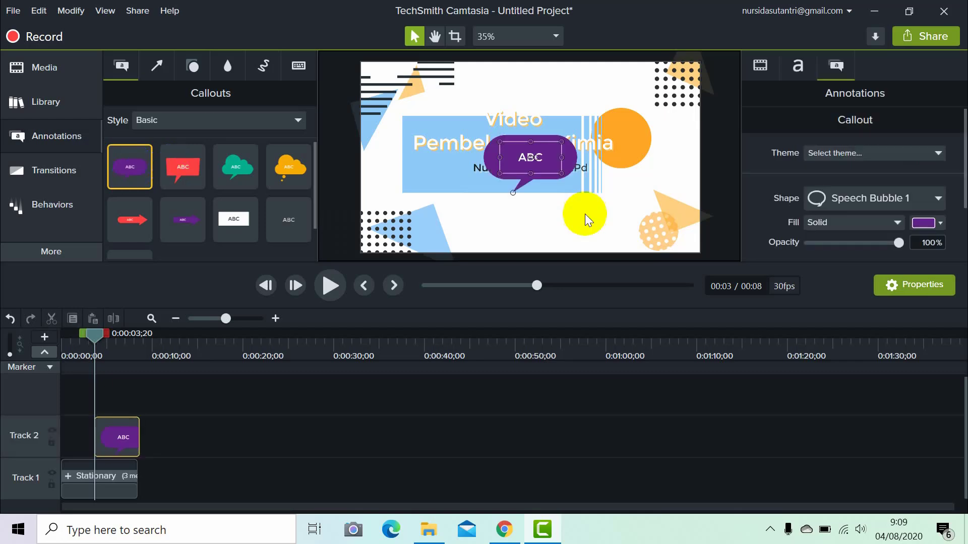
{"action": "double_click", "coordinate": [530, 157]}
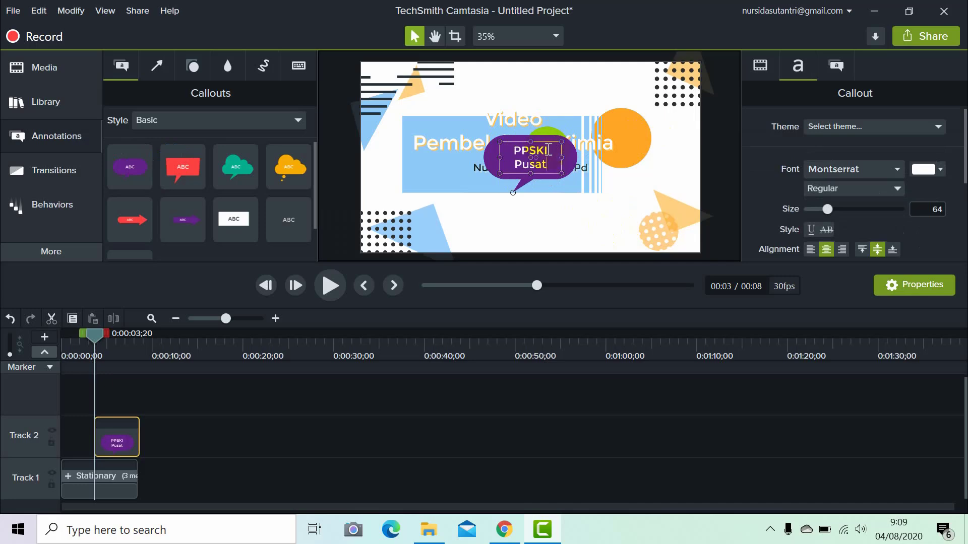
{"action": "key", "text": "BackSpace"}
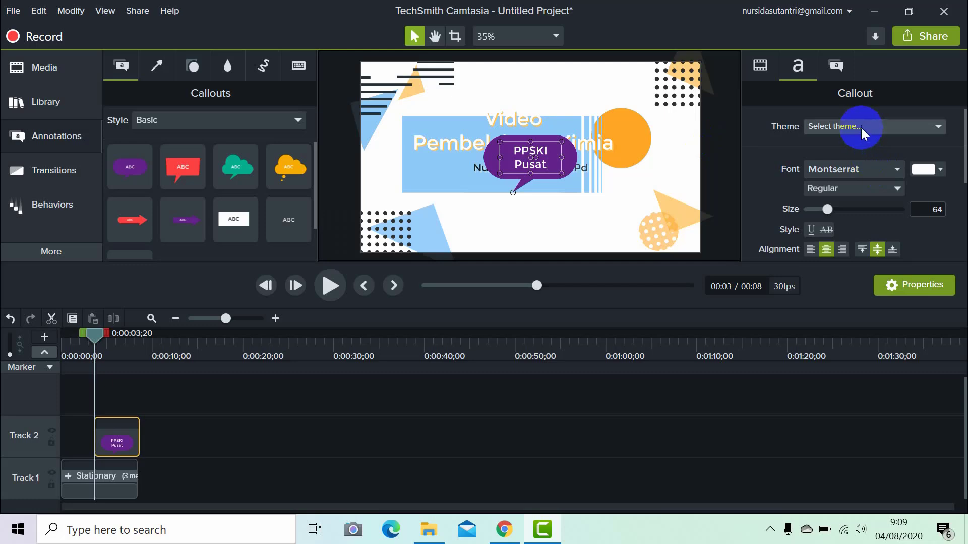
Step: Move the PPSKI Pusat callout to the upper-right corner of the video frame, clear of the title
{"action": "left_click", "coordinate": [832, 125]}
{"action": "left_click", "coordinate": [794, 96]}
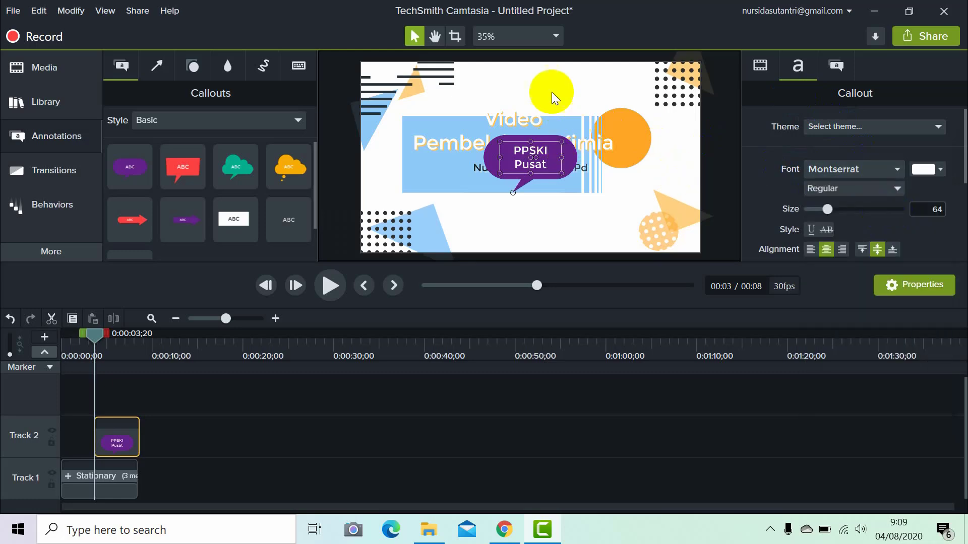
{"action": "left_click", "coordinate": [547, 145]}
{"action": "left_click_drag", "start_coordinate": [547, 145], "coordinate": [657, 81]}
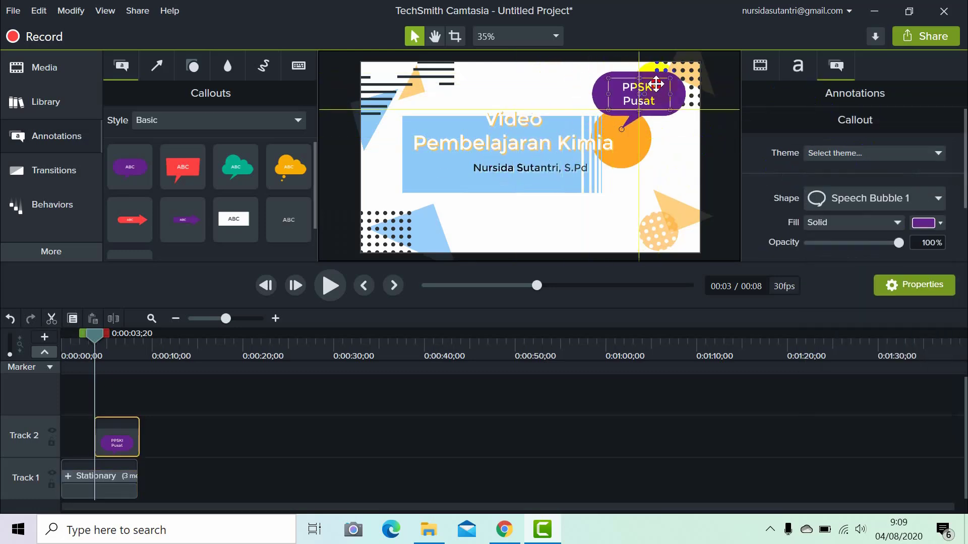
Step: Look through the remaining annotation categories: callouts, Arrows & Lines, Shapes, Blur & Highlight and Sketch Motion
{"action": "left_click", "coordinate": [398, 181]}
{"action": "scroll", "coordinate": [246, 189], "scroll_direction": "down", "scroll_amount": 1}
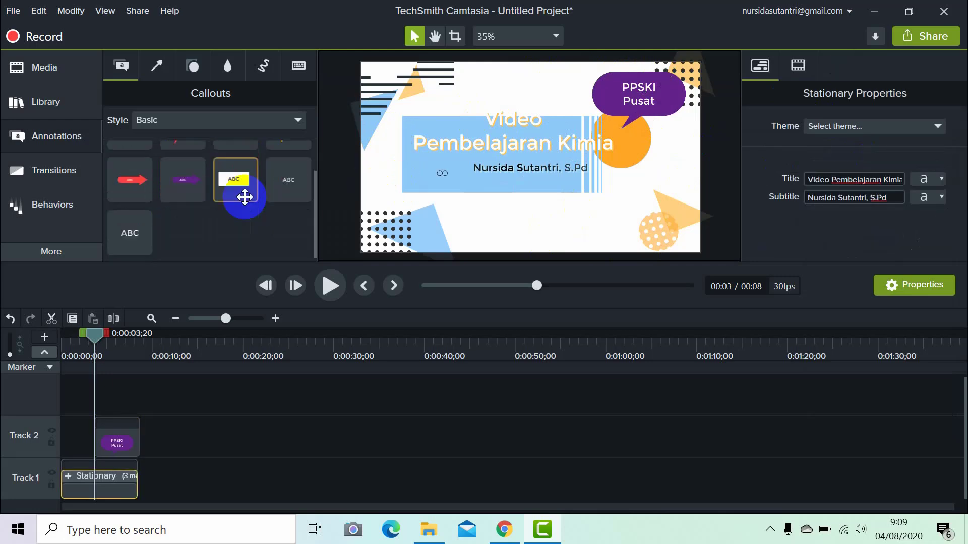
{"action": "left_click", "coordinate": [157, 66]}
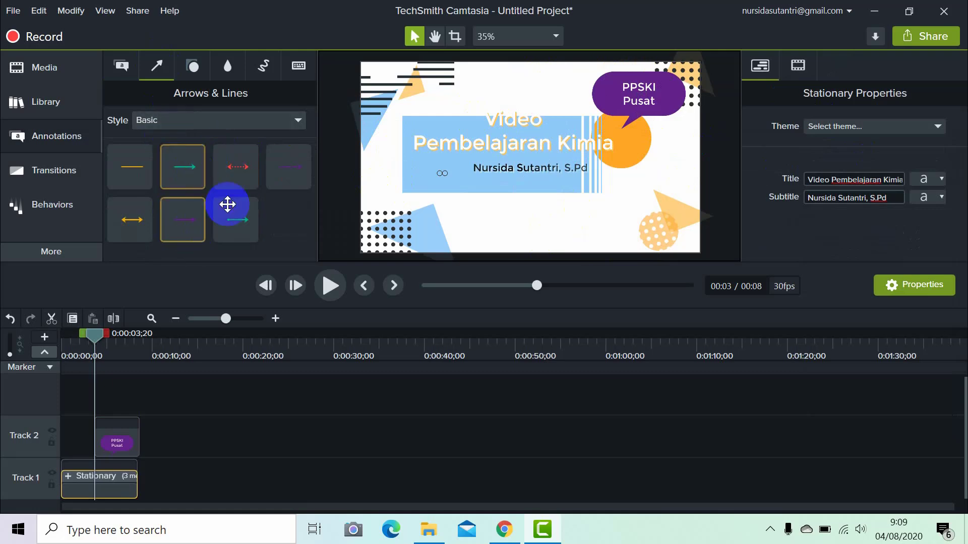
{"action": "left_click", "coordinate": [192, 65]}
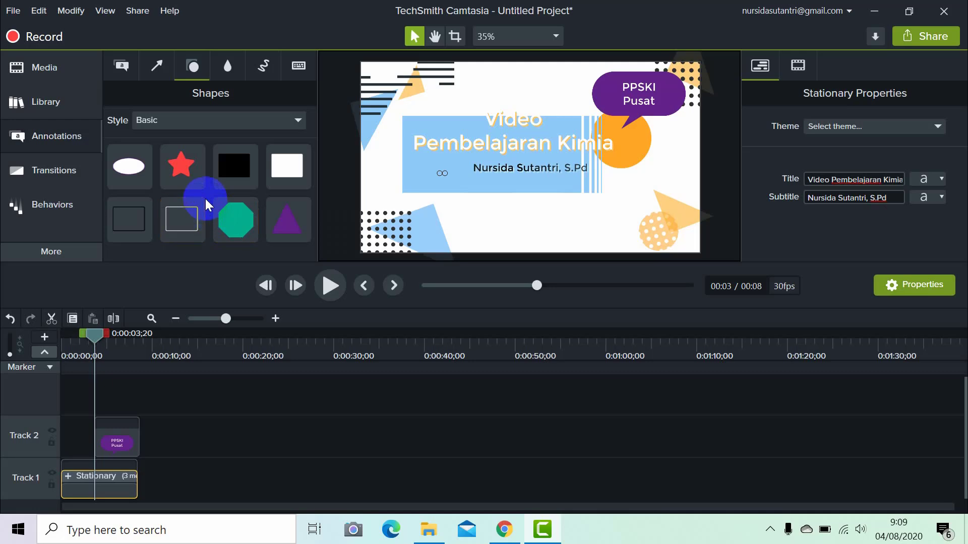
{"action": "left_click", "coordinate": [227, 67]}
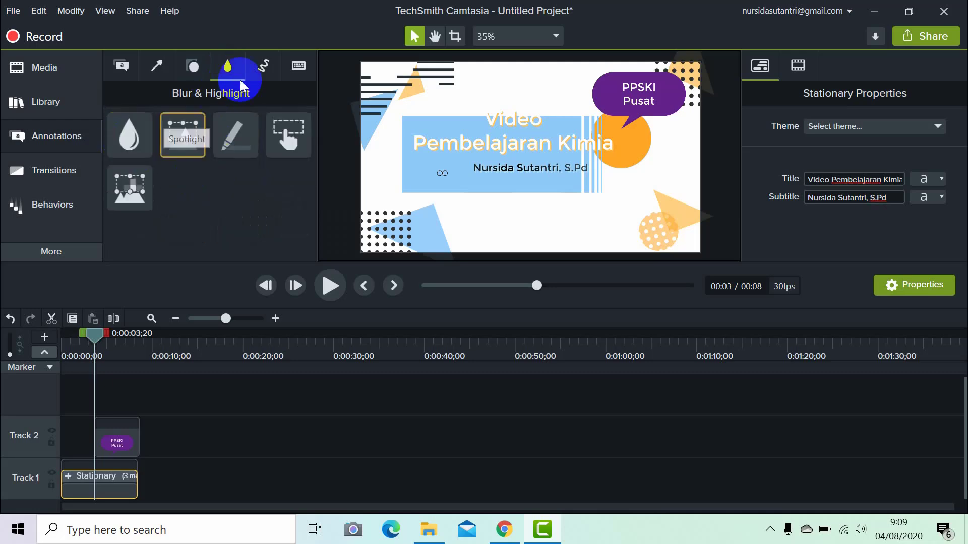
{"action": "left_click", "coordinate": [263, 65]}
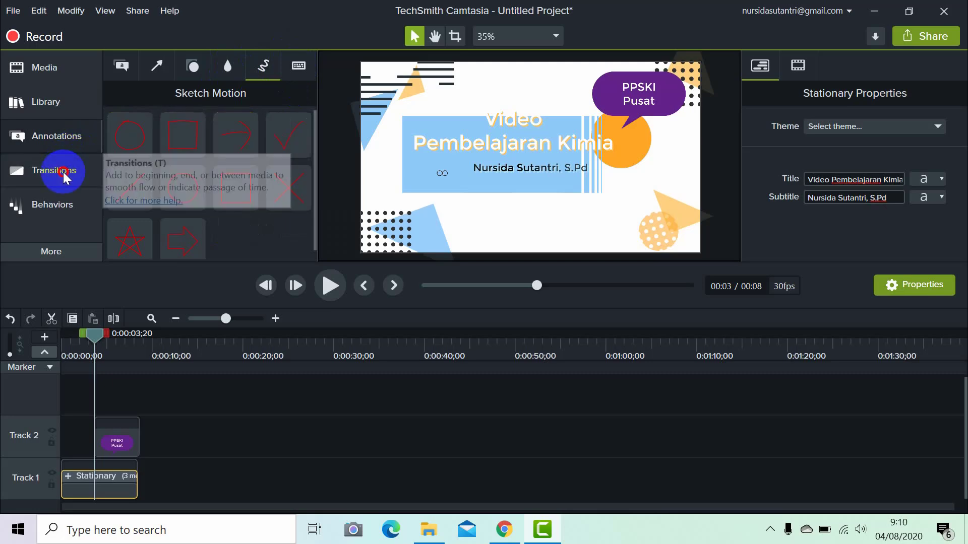
Step: Add the Circle stretch transition to the end of the Stationary clip and play the timeline to its end
{"action": "left_click", "coordinate": [63, 170]}
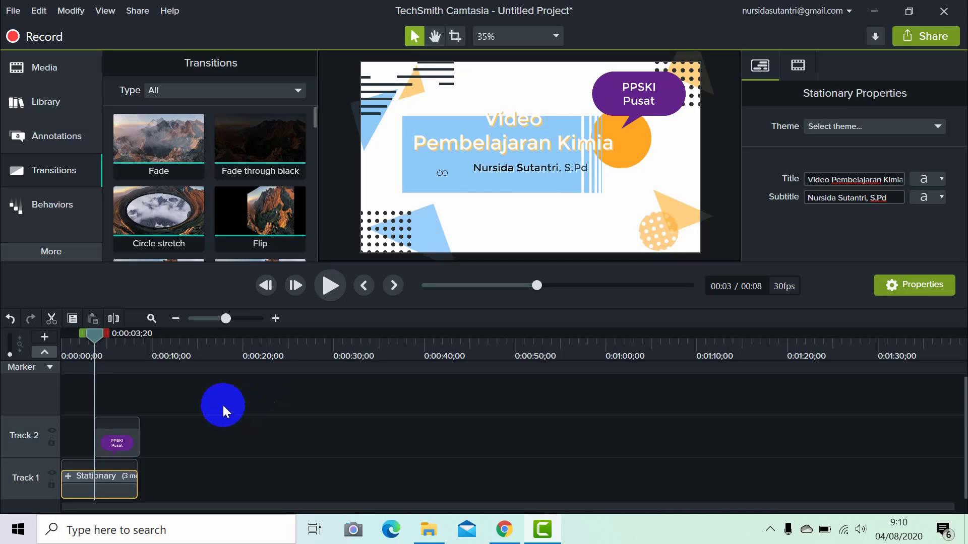
{"action": "left_click_drag", "start_coordinate": [151, 240], "coordinate": [138, 479]}
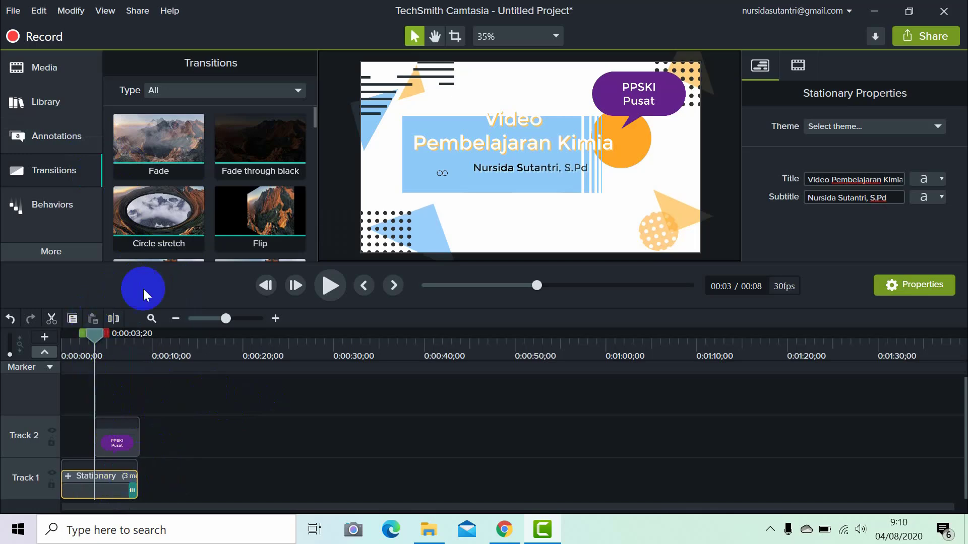
{"action": "left_click", "coordinate": [330, 285]}
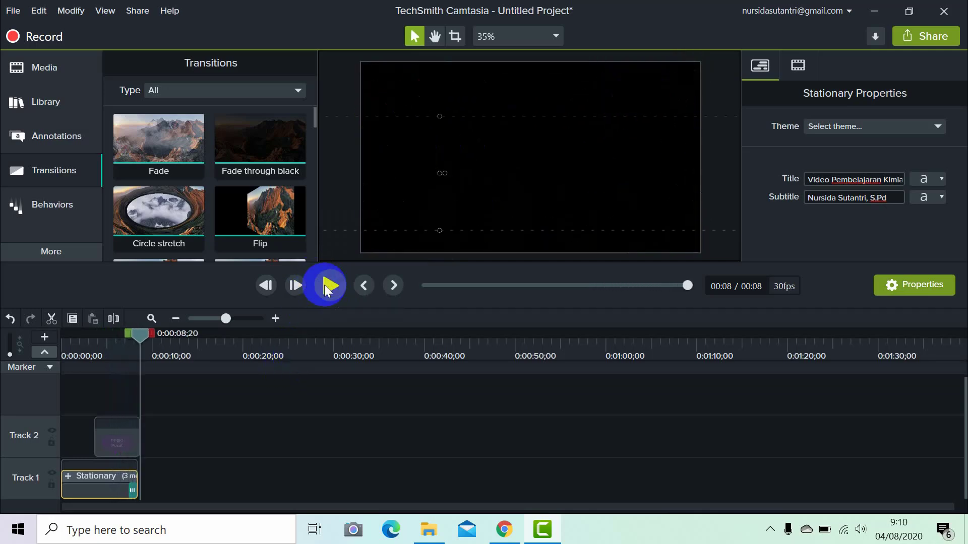
{"action": "left_click", "coordinate": [163, 227]}
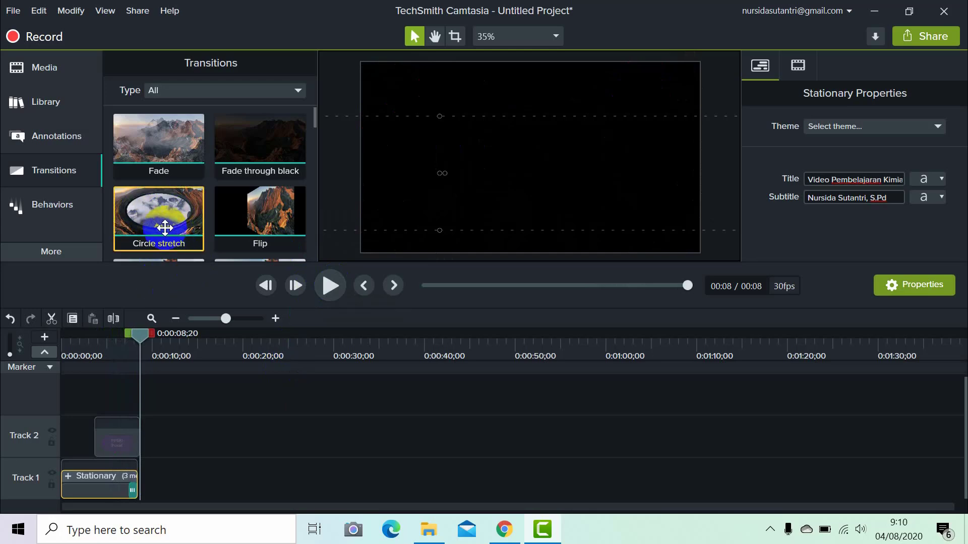
Step: Browse the behavior presets from Drifting to Explode and return to Pop Up
{"action": "left_click", "coordinate": [64, 203]}
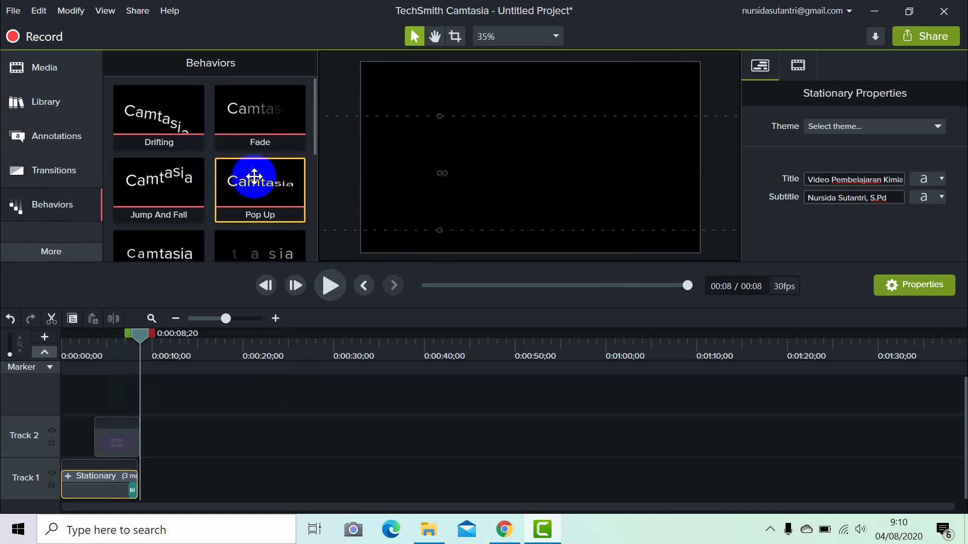
{"action": "scroll", "coordinate": [253, 179], "scroll_direction": "down", "scroll_amount": 2}
{"action": "scroll", "coordinate": [254, 178], "scroll_direction": "down", "scroll_amount": 3}
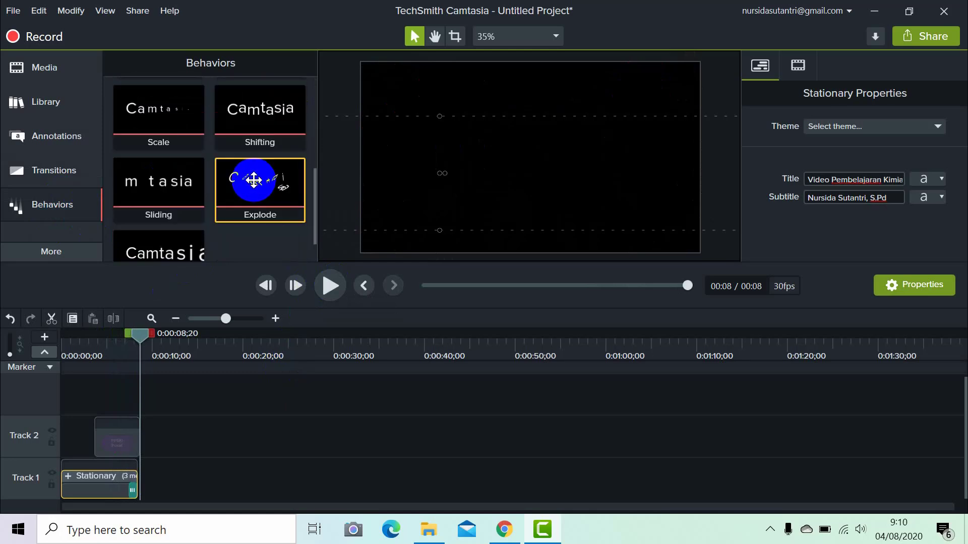
{"action": "scroll", "coordinate": [254, 180], "scroll_direction": "up", "scroll_amount": 6}
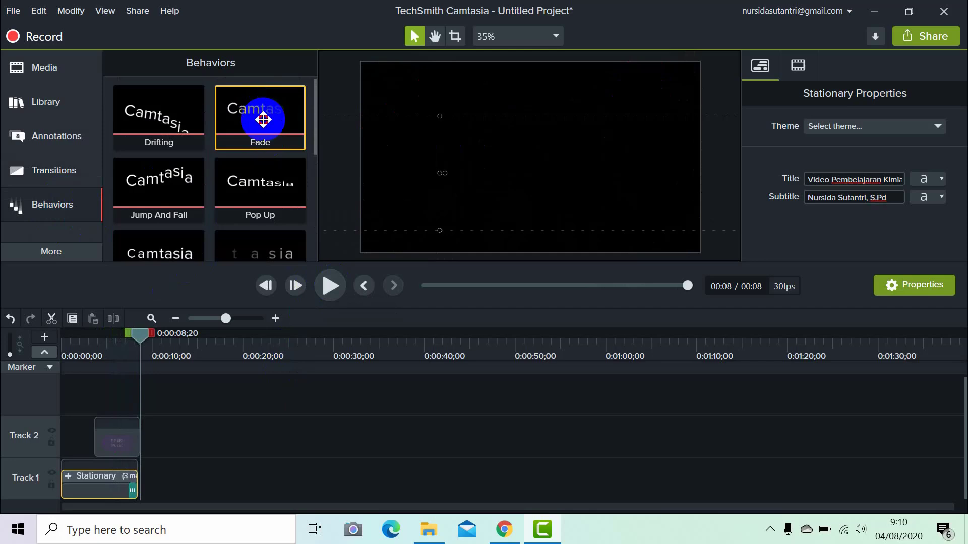
{"action": "right_click", "coordinate": [254, 185]}
{"action": "left_click", "coordinate": [246, 180]}
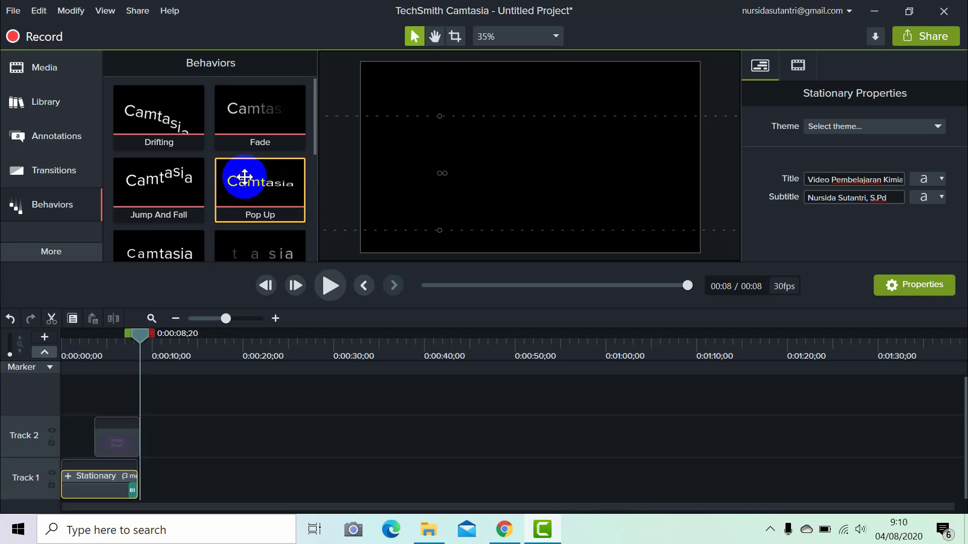
Step: Try to apply the Pop Up behavior to the Stationary clip and replay the timeline from about 0:00:02;26
{"action": "left_click_drag", "start_coordinate": [242, 192], "coordinate": [99, 464]}
{"action": "left_click_drag", "start_coordinate": [140, 332], "coordinate": [154, 355]}
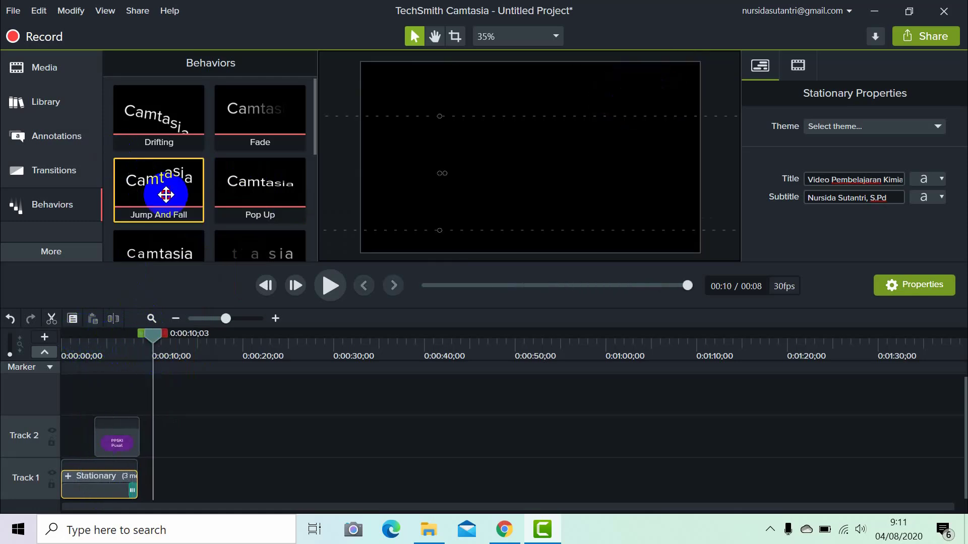
{"action": "scroll", "coordinate": [166, 193], "scroll_direction": "down", "scroll_amount": 5}
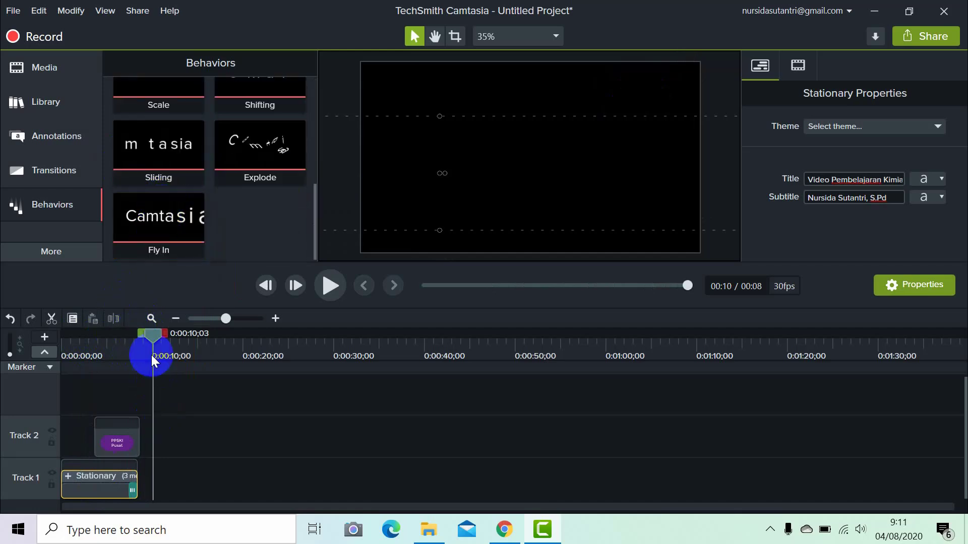
{"action": "left_click_drag", "start_coordinate": [141, 333], "coordinate": [83, 324]}
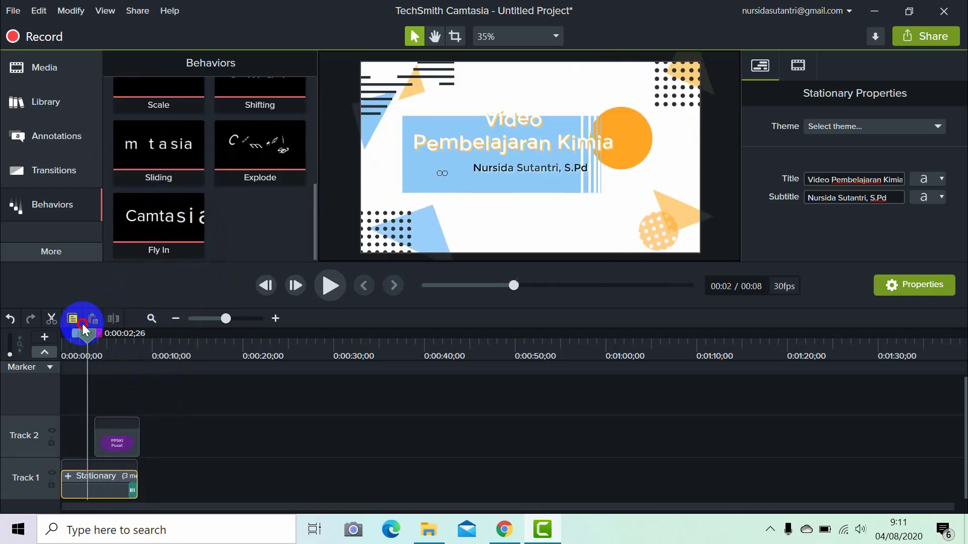
{"action": "left_click", "coordinate": [334, 284]}
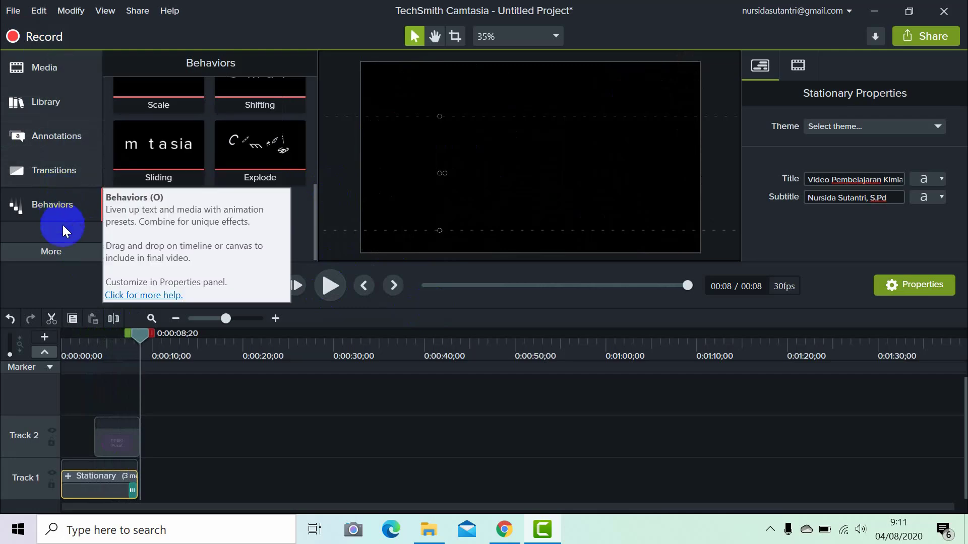
Step: Examine the list of additional tools, including Cursor Effects, Audio Effects and Visual Effects, and close it
{"action": "left_click", "coordinate": [71, 251]}
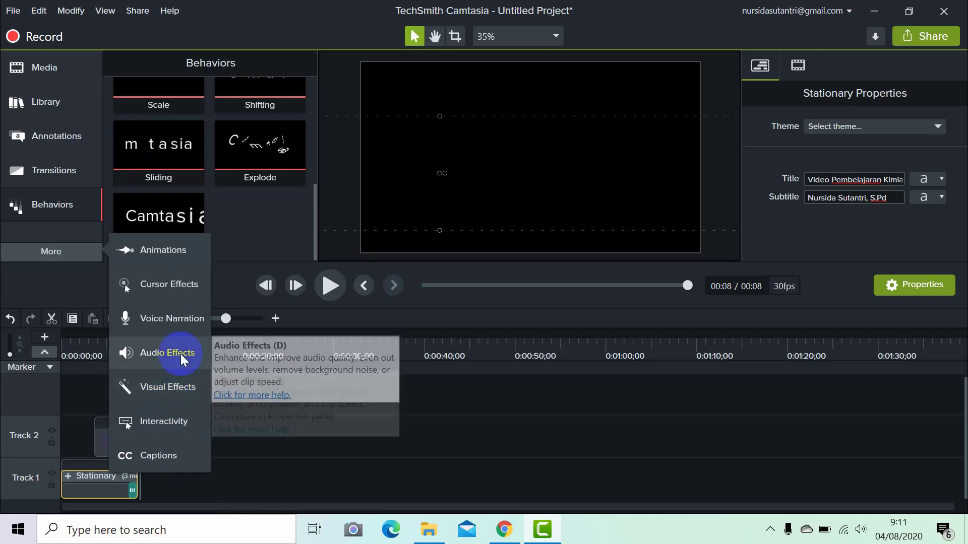
{"action": "left_click", "coordinate": [309, 468]}
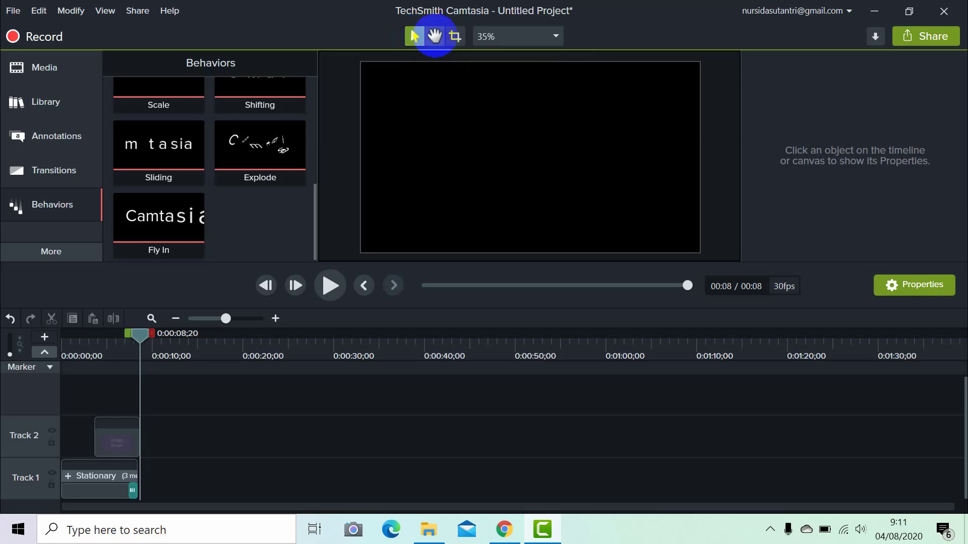
Step: Pan the canvas slightly down and to the left and switch to the Crop tool
{"action": "left_click", "coordinate": [434, 36]}
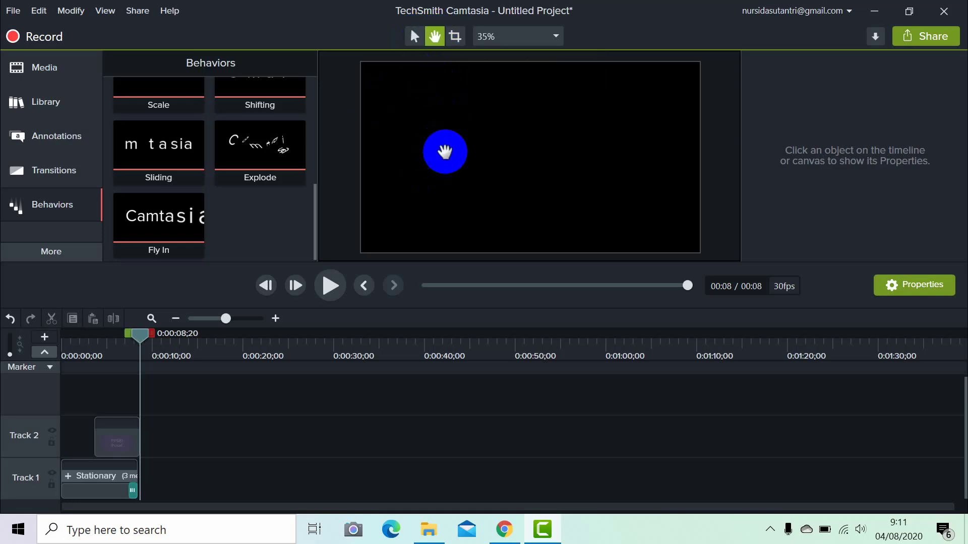
{"action": "left_click_drag", "start_coordinate": [452, 107], "coordinate": [429, 116]}
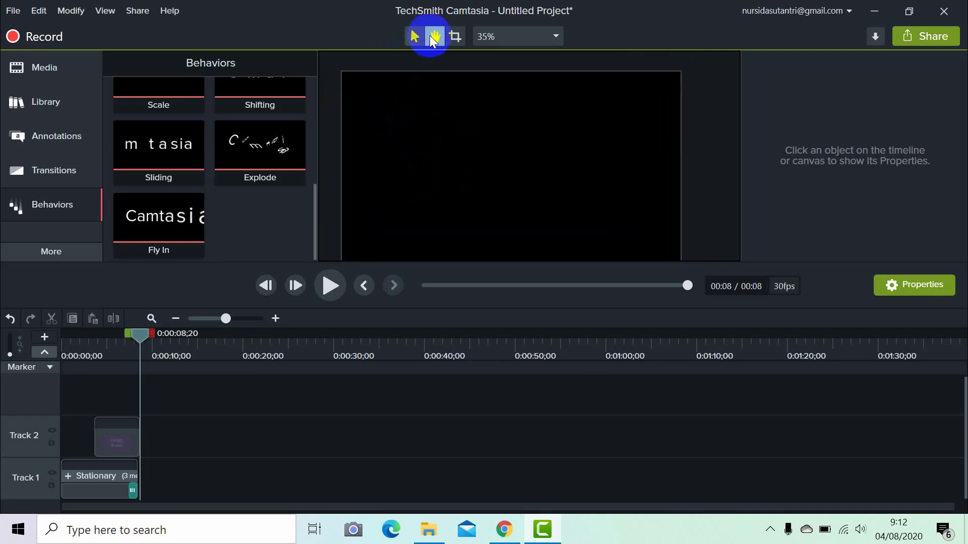
{"action": "left_click", "coordinate": [455, 37]}
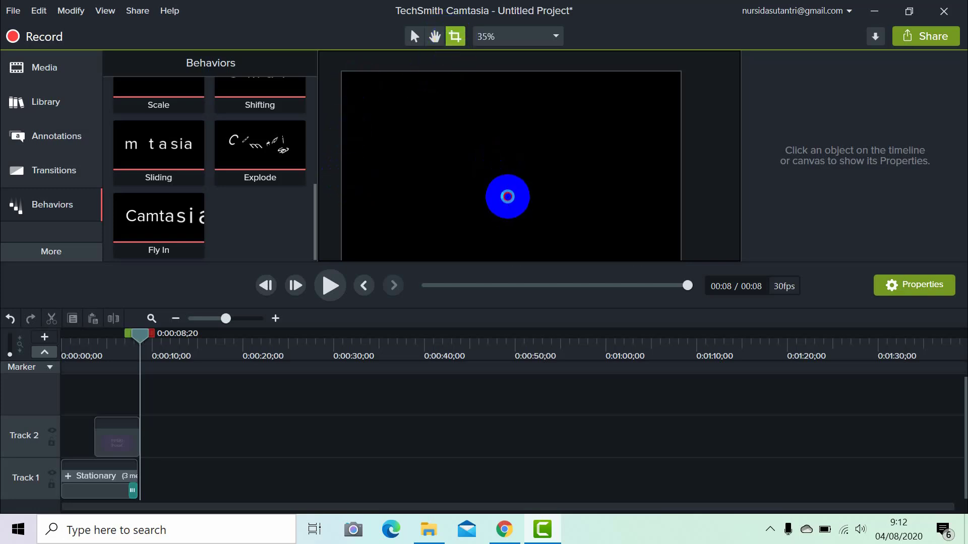
Step: Set the canvas zoom to 75%
{"action": "left_click", "coordinate": [511, 38]}
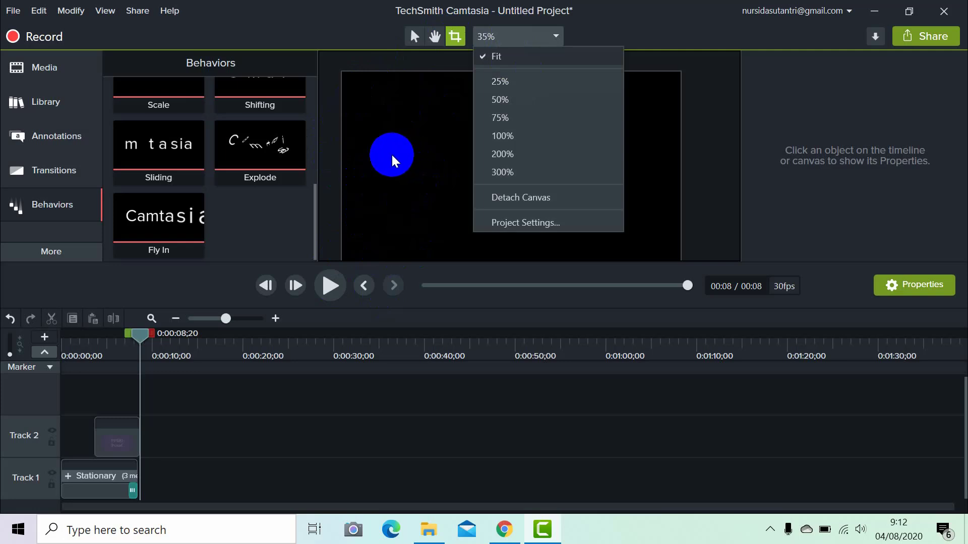
{"action": "left_click", "coordinate": [522, 124]}
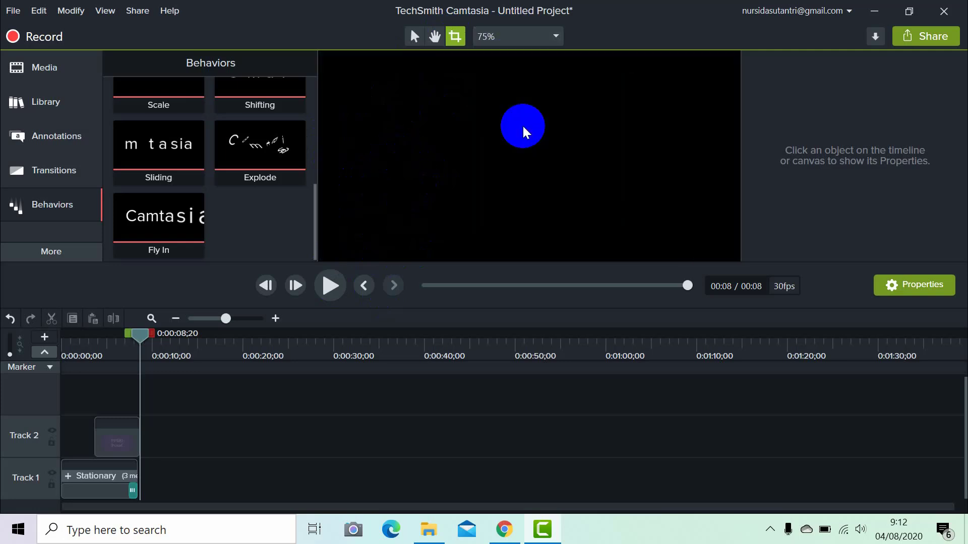
Step: Set the canvas zoom to 300%, and return it to 35% so the whole canvas fits the view
{"action": "left_click", "coordinate": [499, 35]}
{"action": "left_click", "coordinate": [522, 172]}
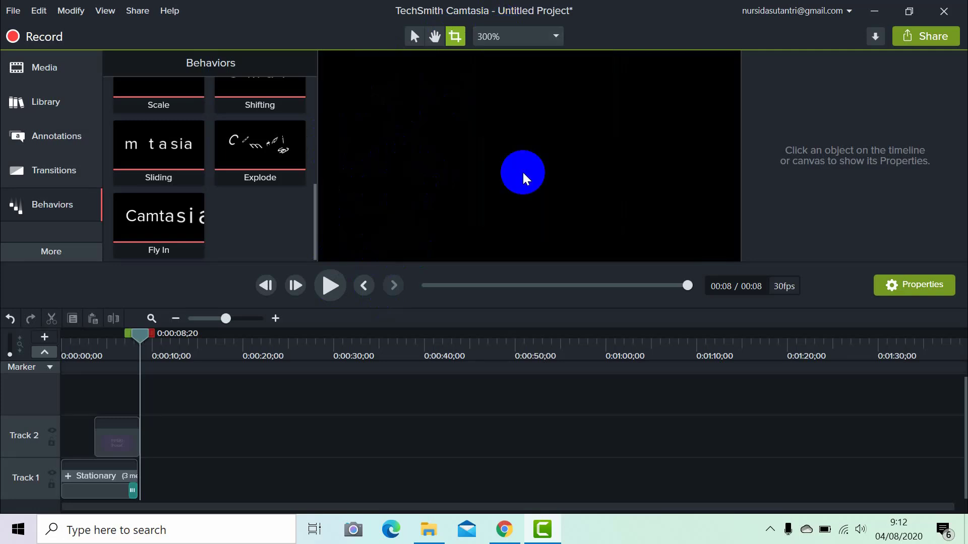
{"action": "left_click", "coordinate": [512, 38]}
{"action": "left_click", "coordinate": [505, 57]}
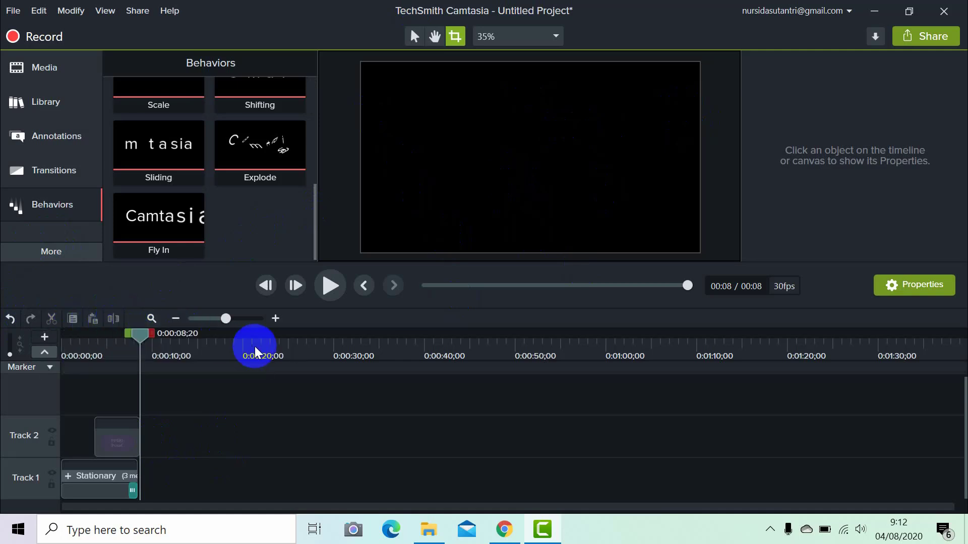
Step: Zoom the timeline in, and zoom it out until its ruler spans about 12 minutes
{"action": "left_click", "coordinate": [232, 322]}
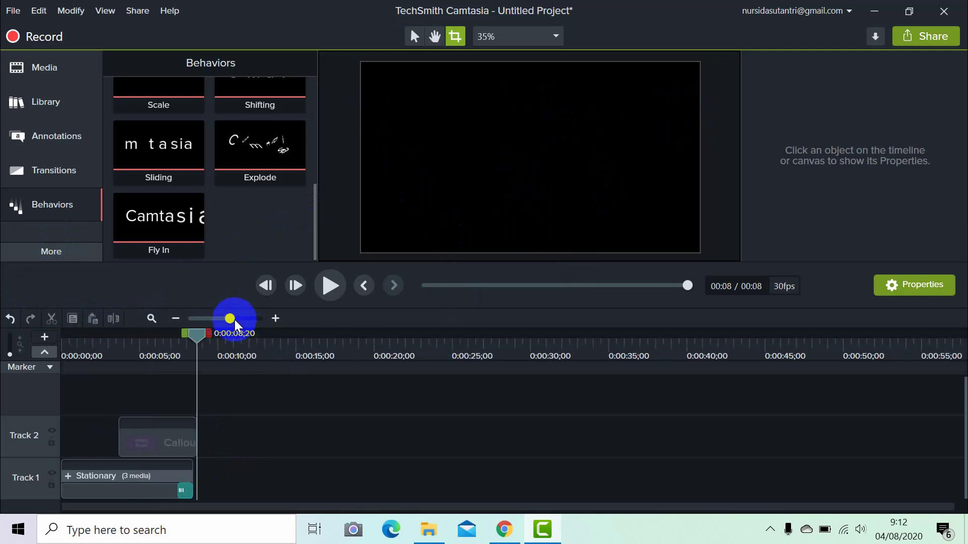
{"action": "mouse_move", "coordinate": [231, 320]}
{"action": "left_mouse_down"}
{"action": "mouse_move", "coordinate": [205, 319]}
{"action": "mouse_move", "coordinate": [233, 318]}
{"action": "left_mouse_up"}
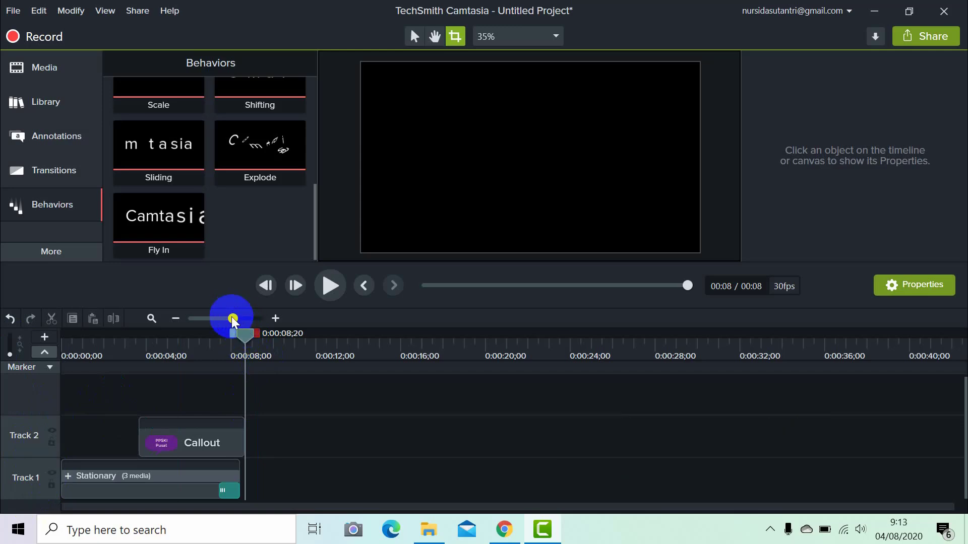
{"action": "left_click_drag", "start_coordinate": [232, 318], "coordinate": [203, 319]}
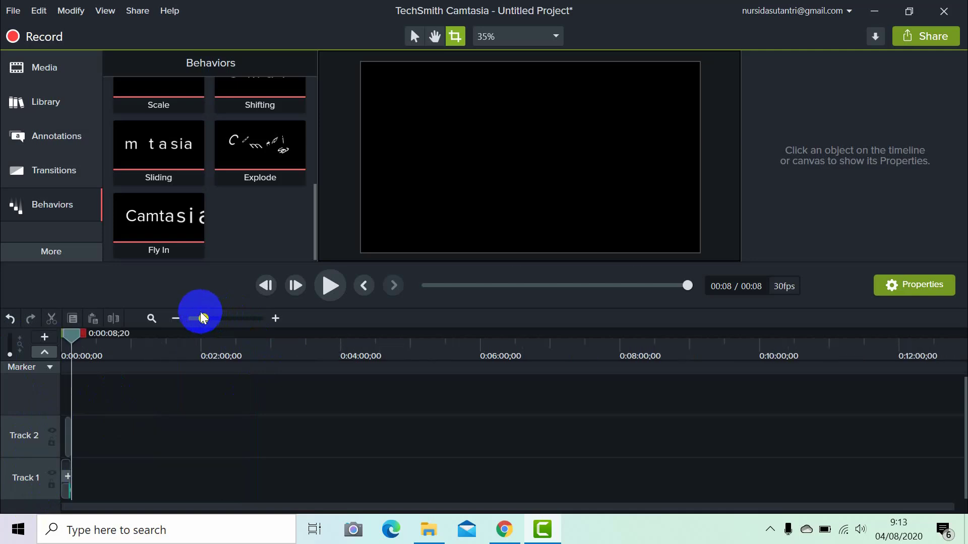
Step: Add BG 4.jpg from the media bin to the start of a new Track 3 and extend the clip to about 2:05
{"action": "left_click", "coordinate": [34, 60]}
{"action": "scroll", "coordinate": [245, 182], "scroll_direction": "down", "scroll_amount": 5}
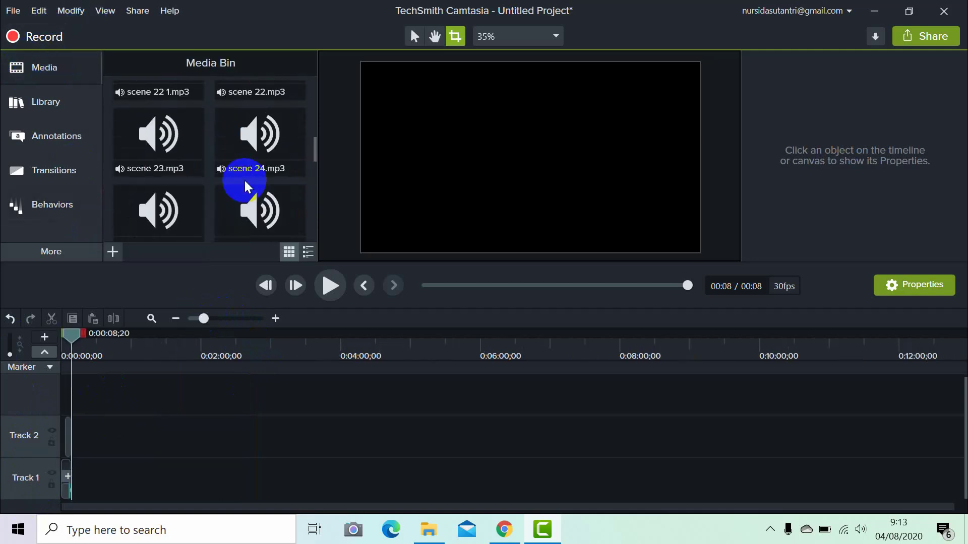
{"action": "scroll", "coordinate": [243, 183], "scroll_direction": "up", "scroll_amount": 10}
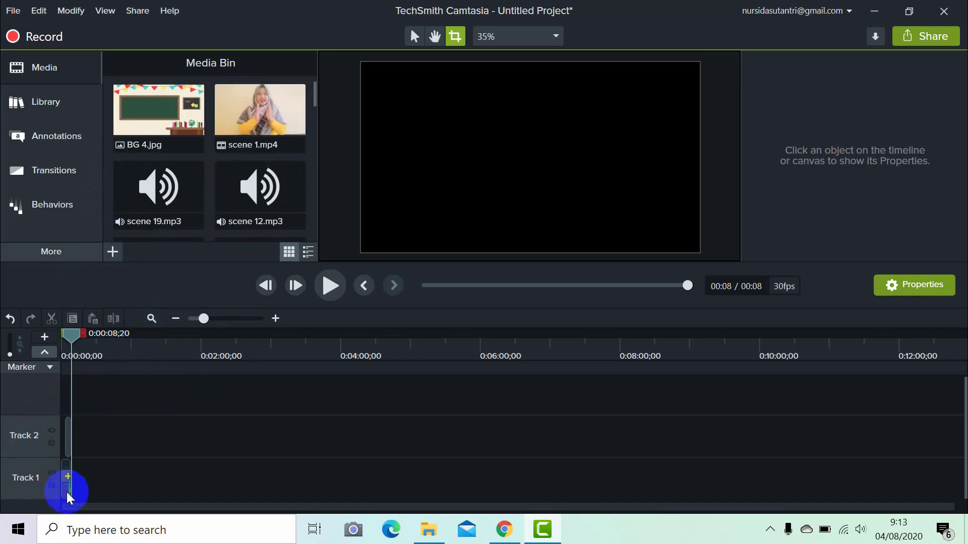
{"action": "left_click", "coordinate": [140, 119]}
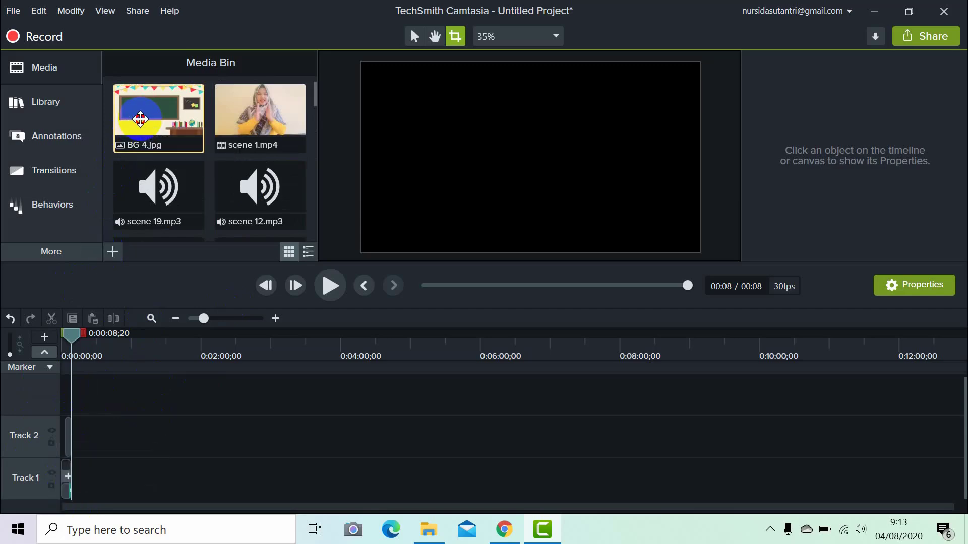
{"action": "left_click_drag", "start_coordinate": [153, 103], "coordinate": [65, 394]}
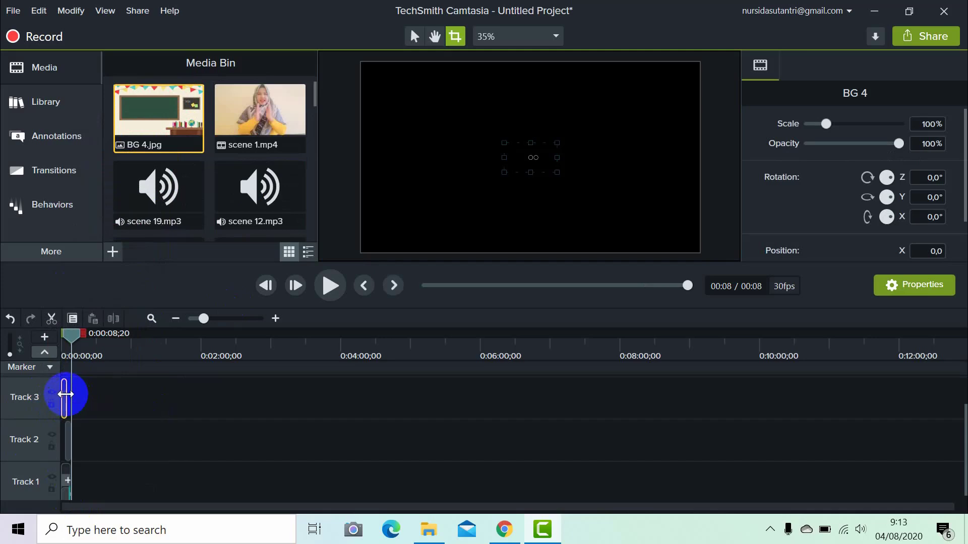
{"action": "left_click_drag", "start_coordinate": [65, 395], "coordinate": [207, 406]}
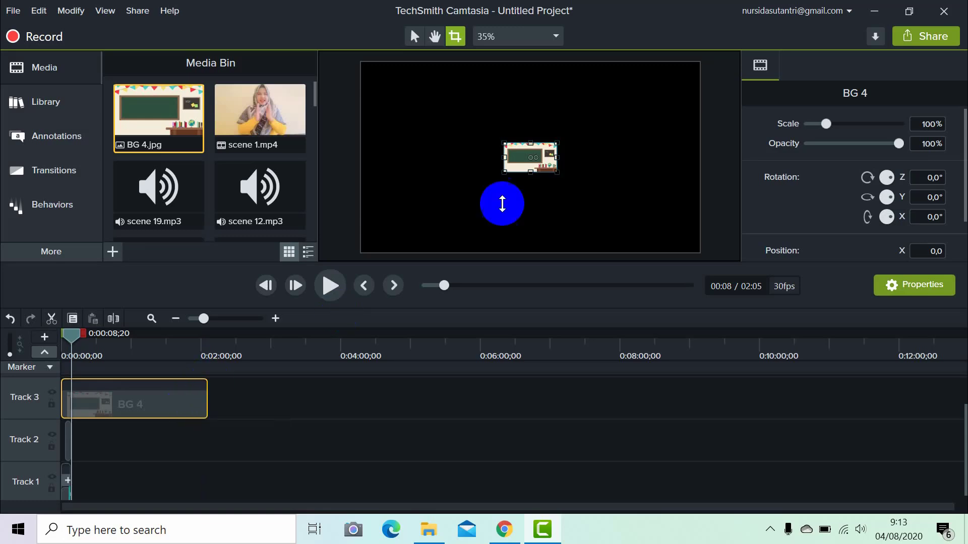
Step: Move the BG 4 image to the canvas's upper-left corner and scale it to fit the whole canvas
{"action": "left_click_drag", "start_coordinate": [531, 157], "coordinate": [407, 96]}
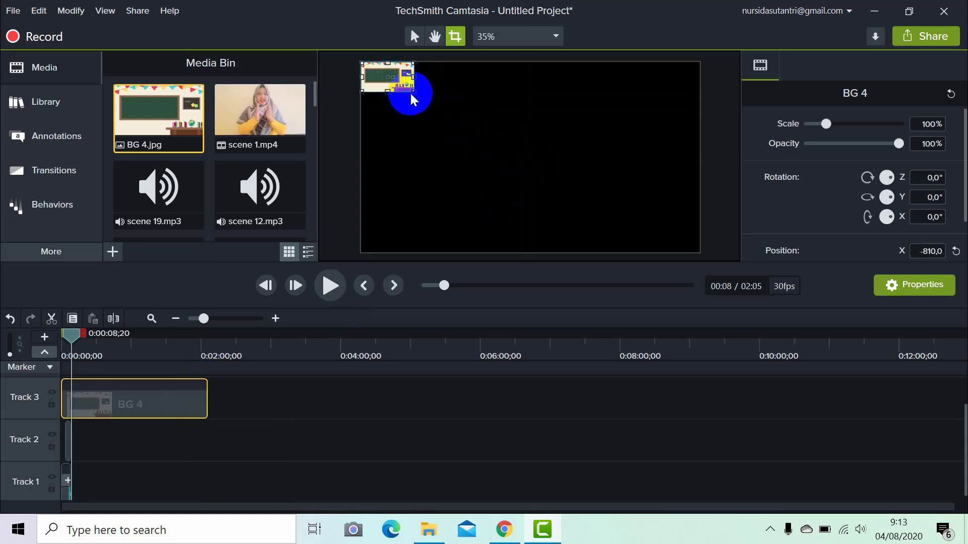
{"action": "left_click", "coordinate": [414, 35]}
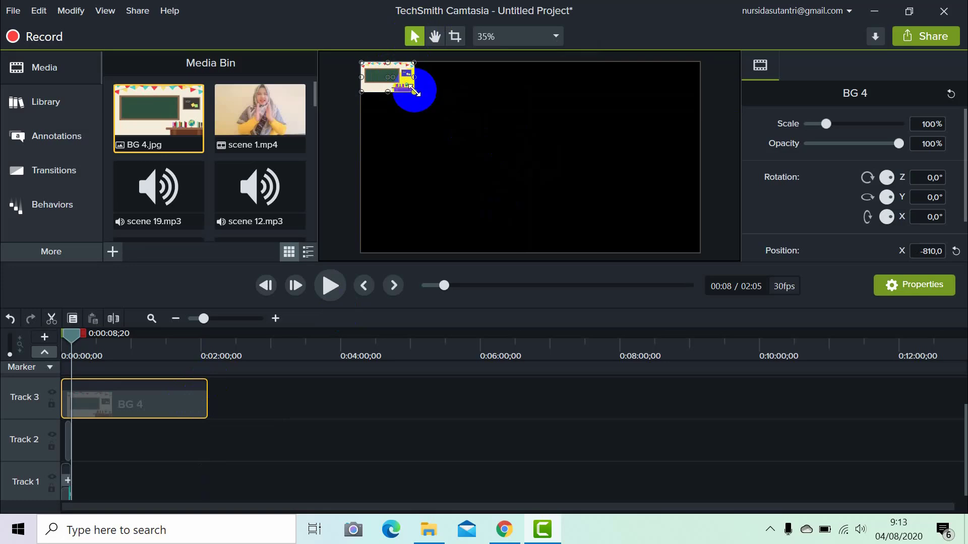
{"action": "right_click", "coordinate": [387, 75]}
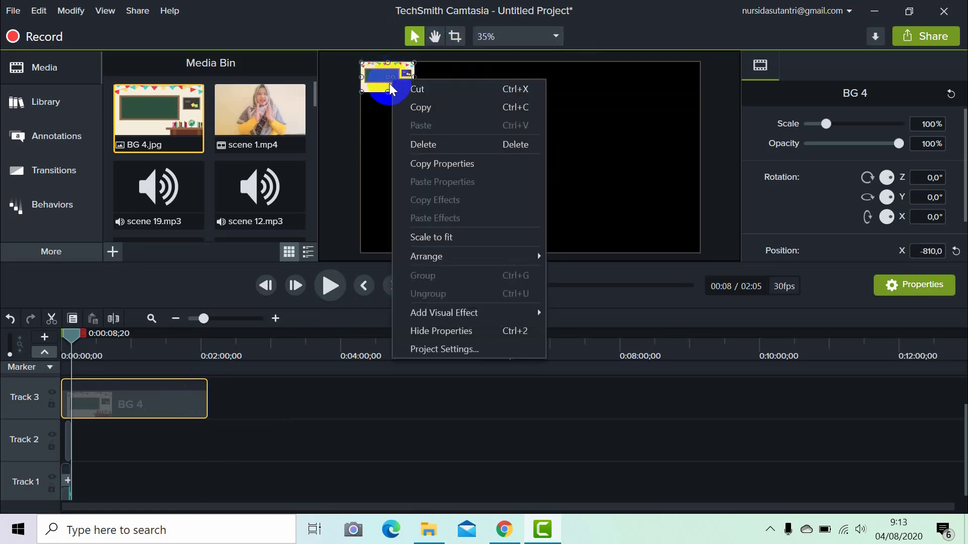
{"action": "left_click", "coordinate": [442, 239]}
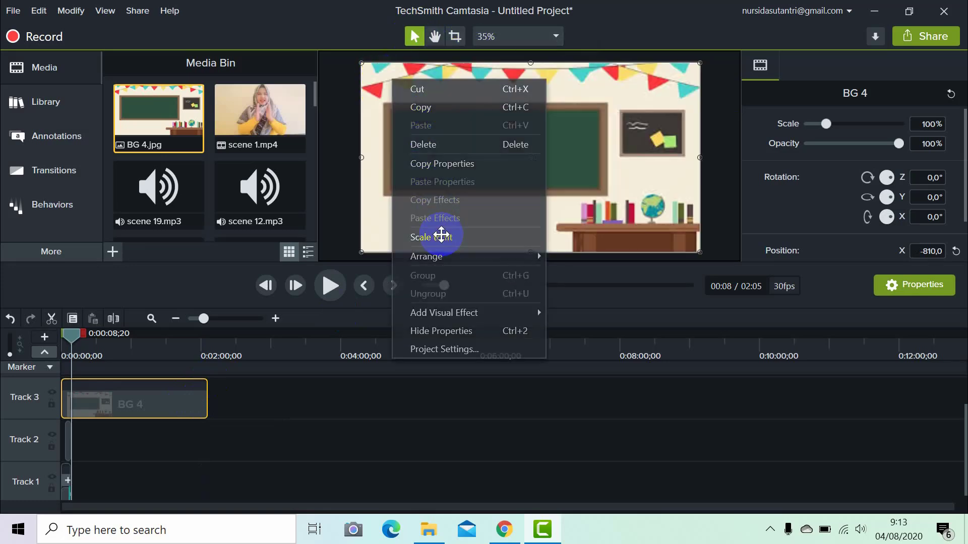
{"action": "left_click", "coordinate": [337, 190]}
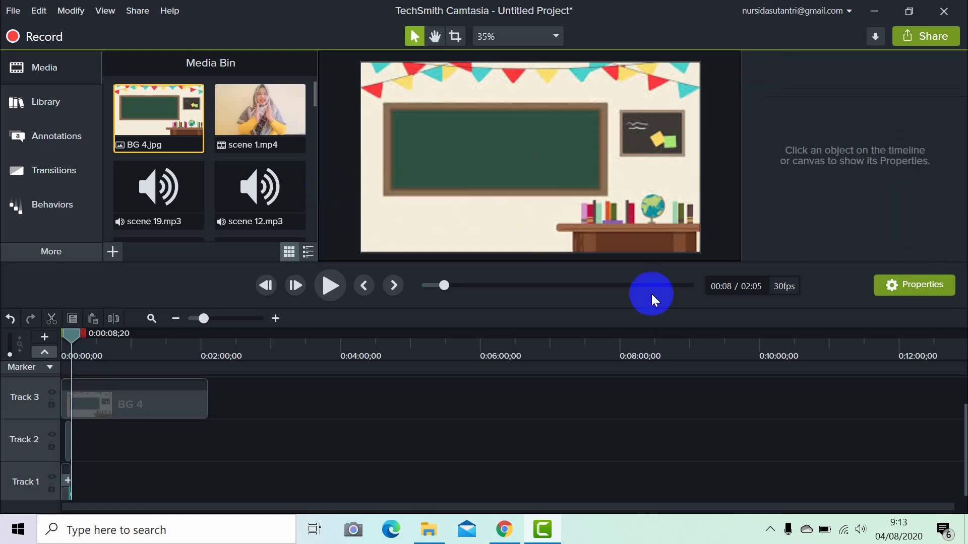
Step: Hide the object properties and open the list of production and sharing destinations
{"action": "left_click", "coordinate": [932, 287]}
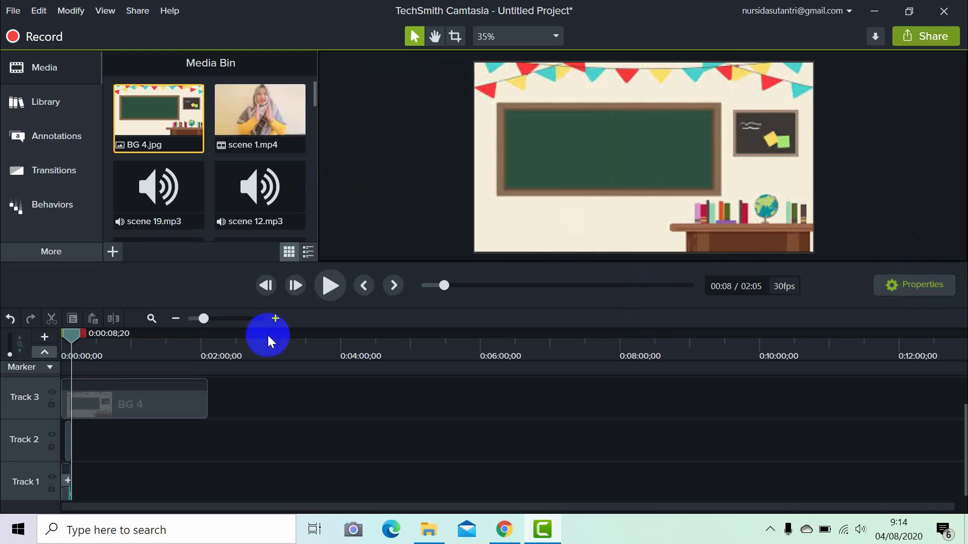
{"action": "left_click", "coordinate": [924, 42]}
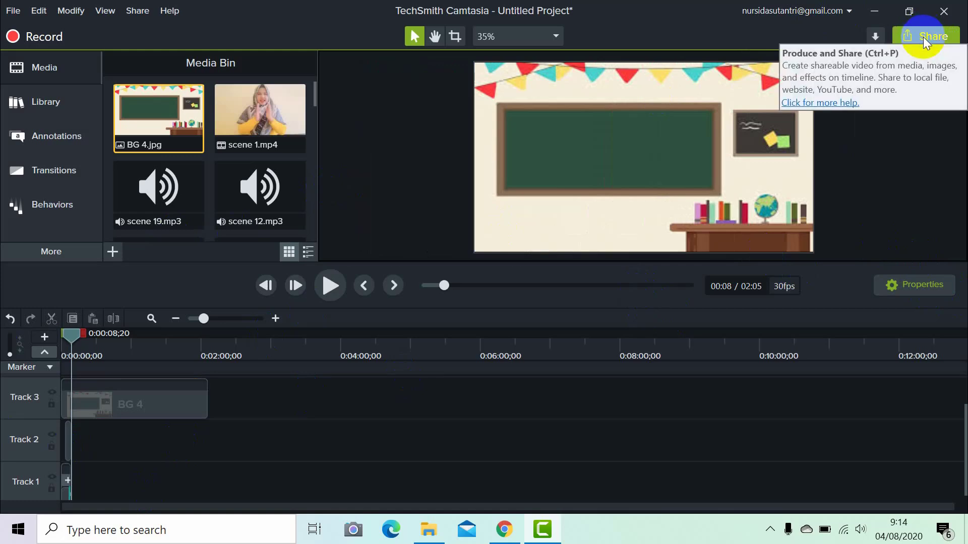
{"action": "left_click", "coordinate": [924, 40]}
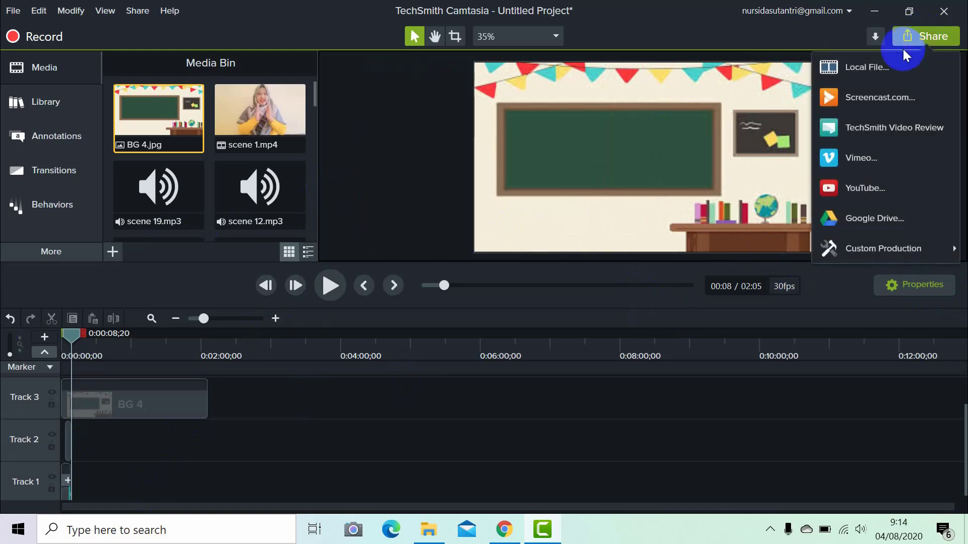